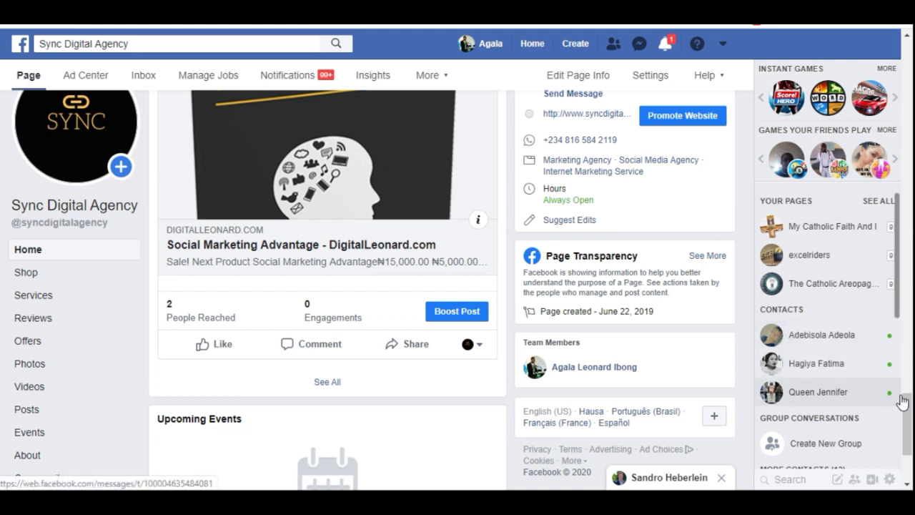
# Look through the Sync Digital Agency page from its cover through shop, services, photos, team members and posts
pyautogui.moveTo(910, 406); pyautogui.dragTo(835, 36)
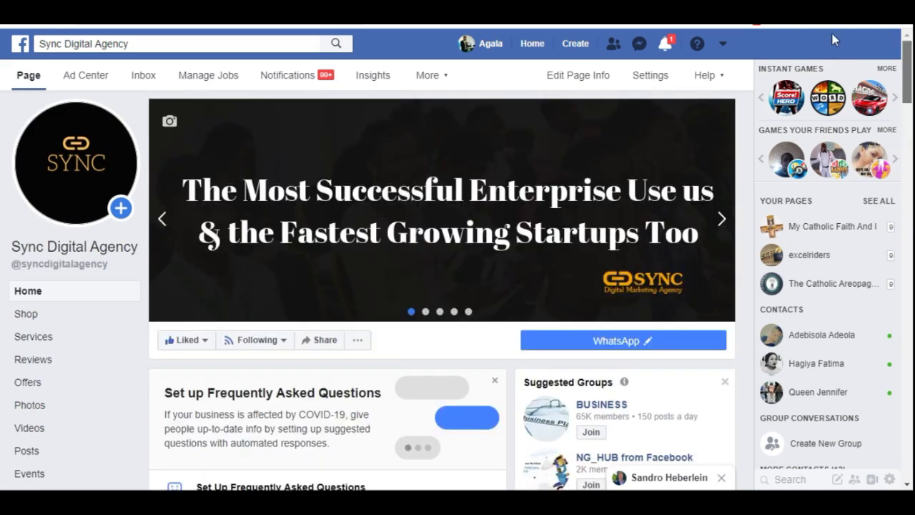
pyautogui.scroll(-3, 832, 40)
pyautogui.scroll(-1, 458, 286)
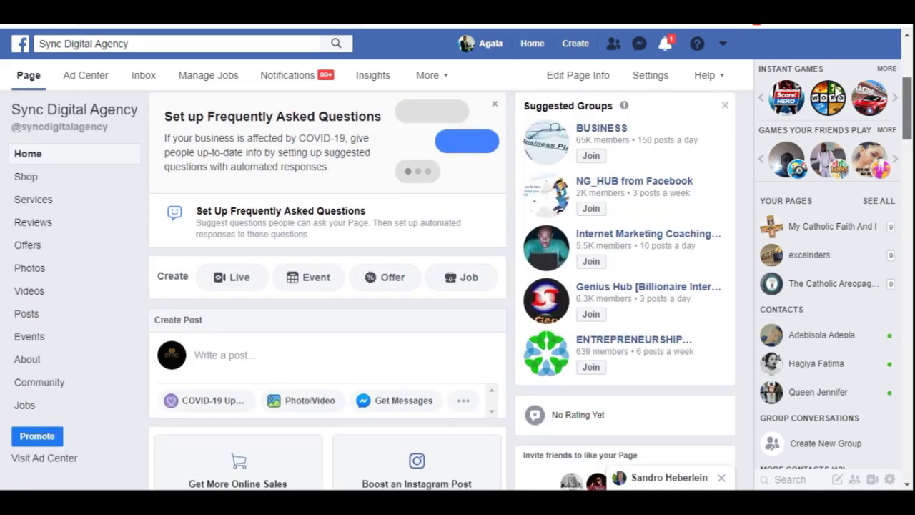
pyautogui.scroll(-1, 458, 286)
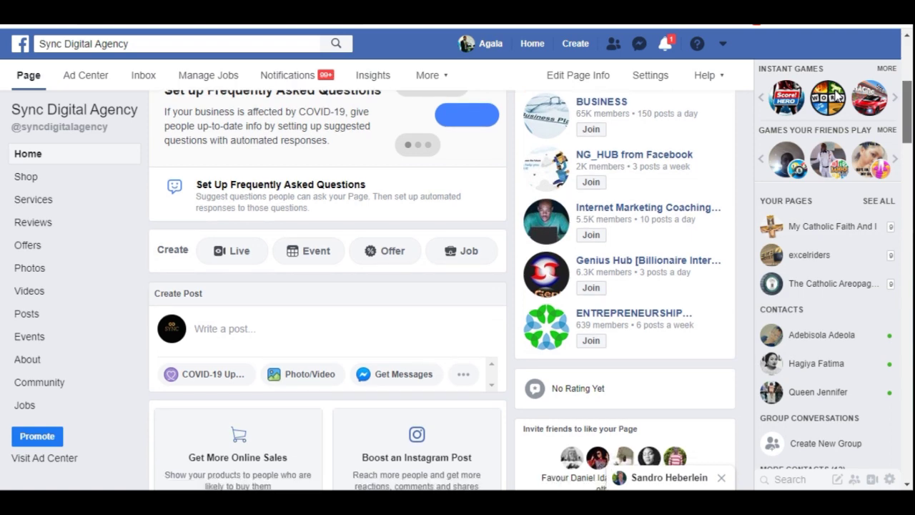
pyautogui.scroll(-5, 833, 145)
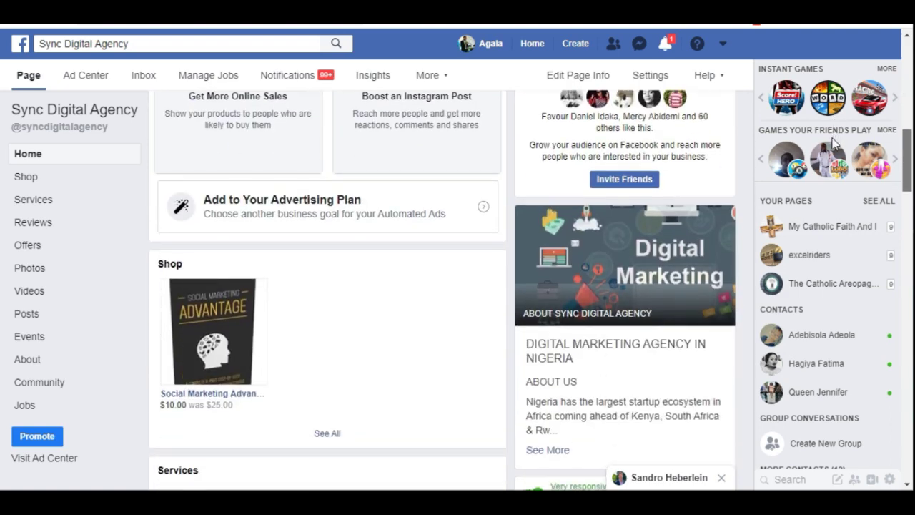
pyautogui.scroll(-1, 833, 145)
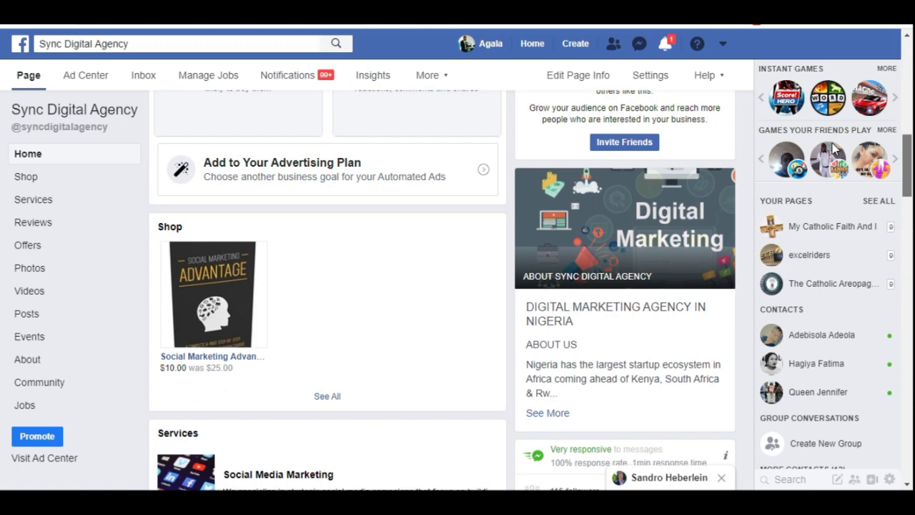
pyautogui.scroll(-3, 833, 145)
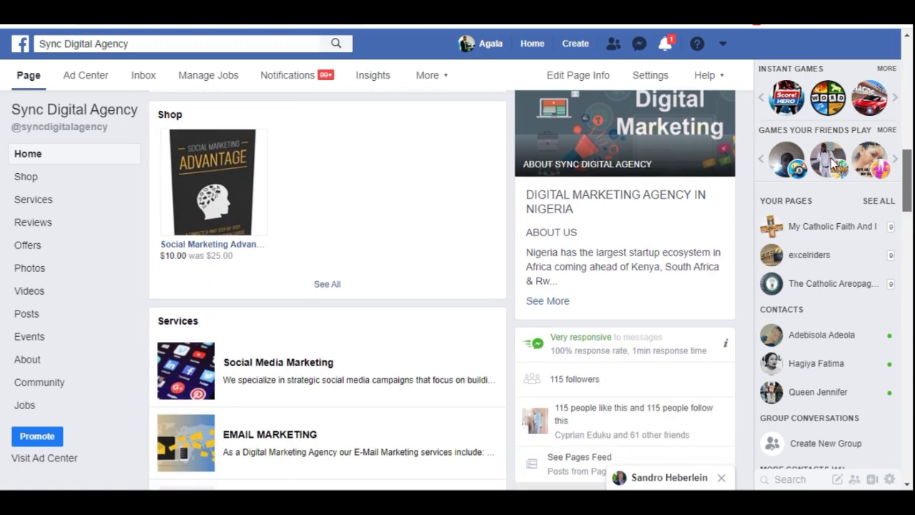
pyautogui.scroll(-3, 834, 164)
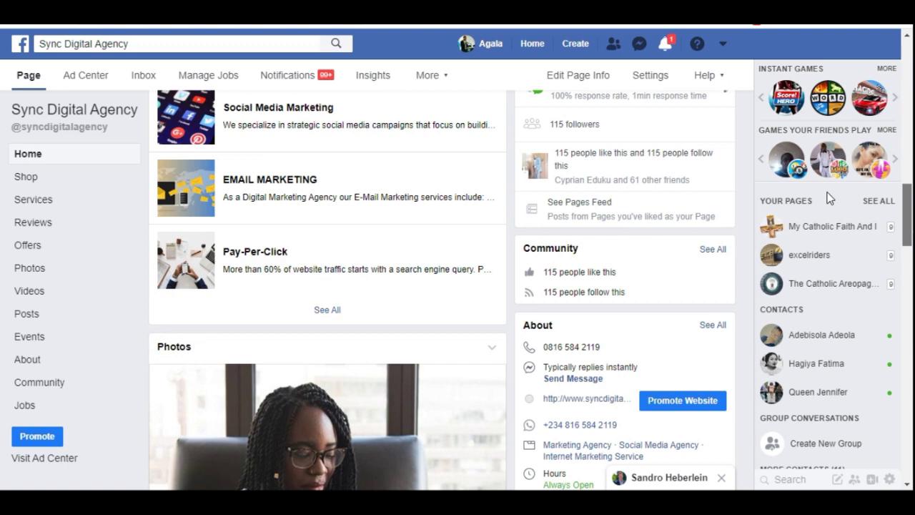
pyautogui.scroll(-3, 829, 199)
pyautogui.scroll(-1, 827, 227)
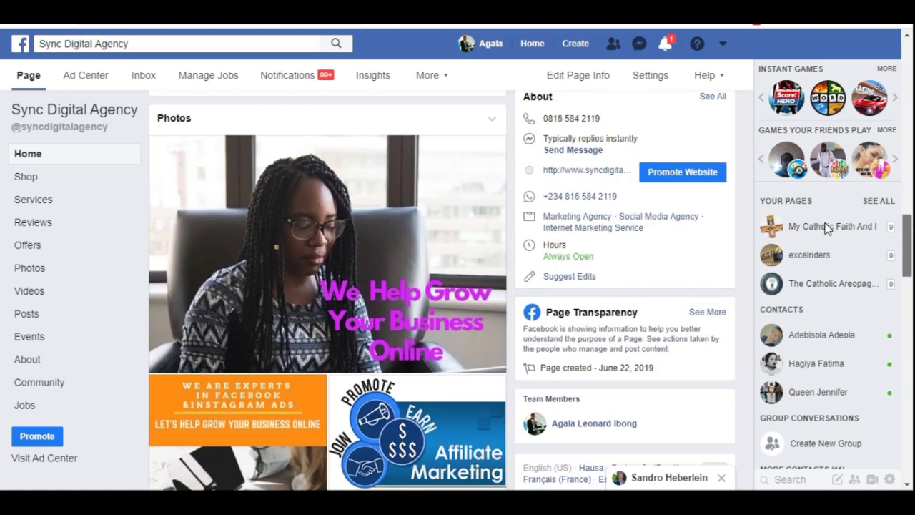
pyautogui.scroll(-2, 827, 227)
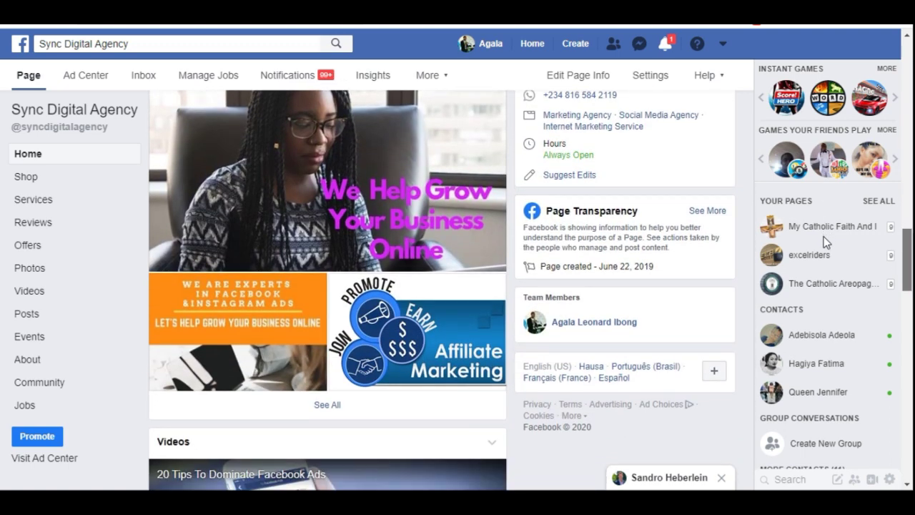
pyautogui.scroll(-1, 824, 241)
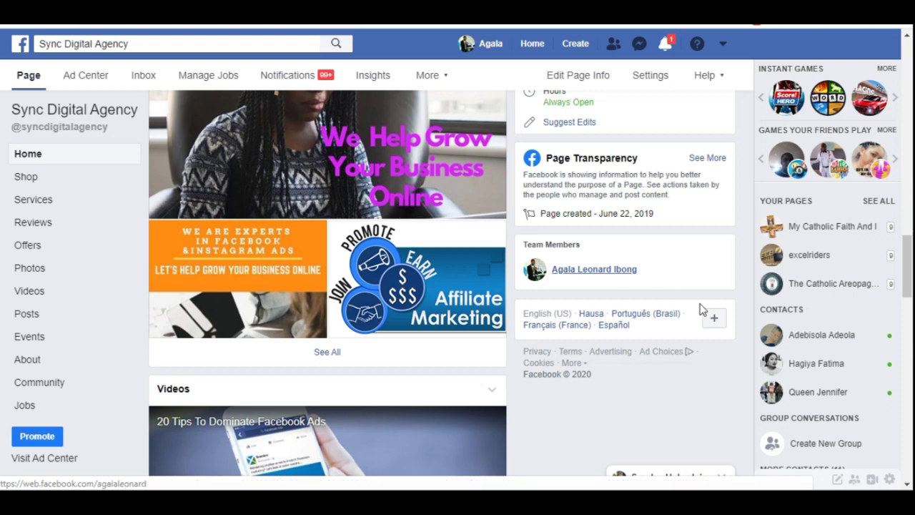
pyautogui.moveTo(905, 278); pyautogui.dragTo(901, 424)
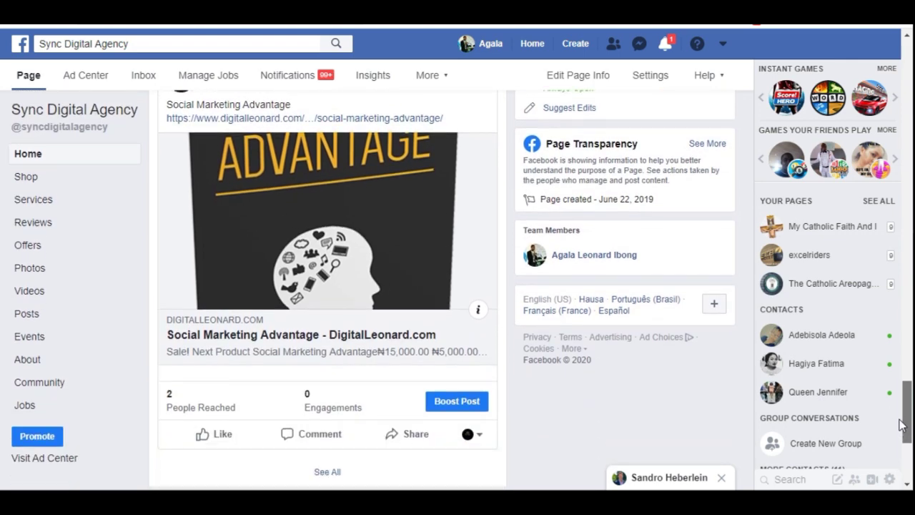
pyautogui.moveTo(901, 424); pyautogui.dragTo(901, 429)
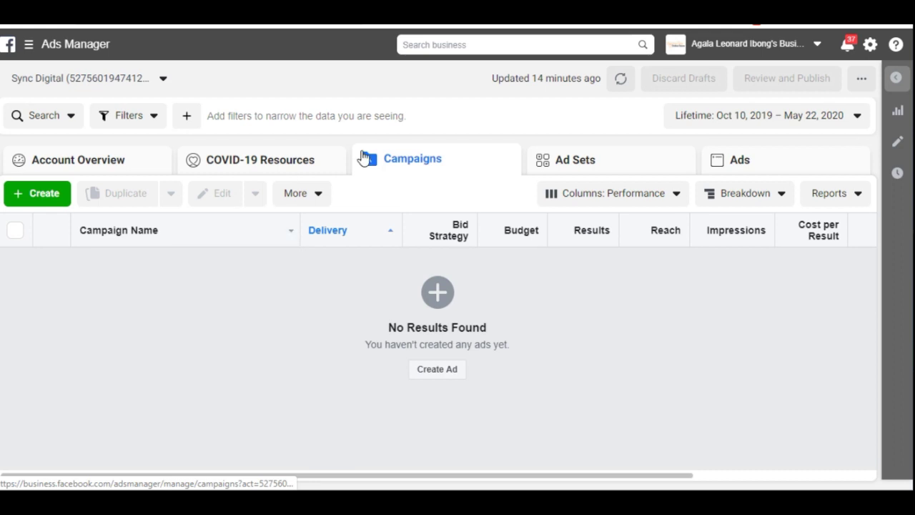
# Switch to Ads Manager, open the overview of all tools and examine its Manage Business and Advertise sections
pyautogui.click(28, 47)
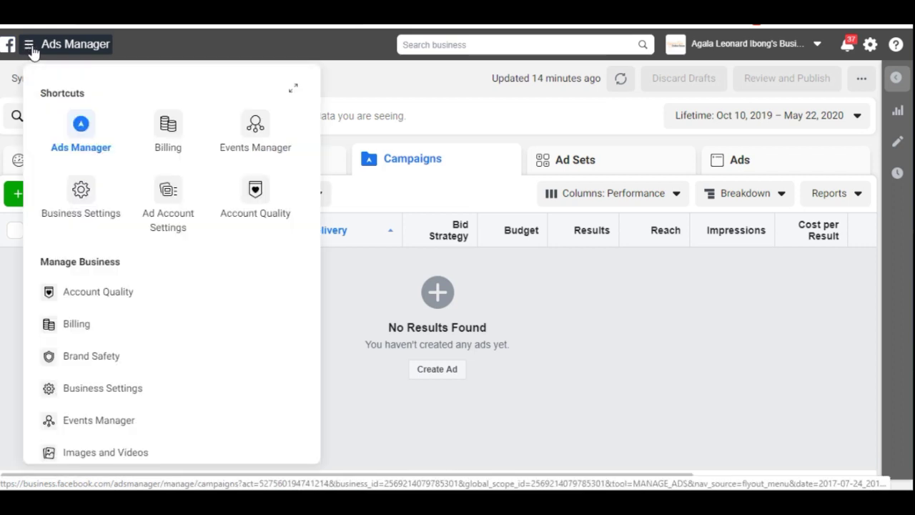
pyautogui.click(292, 89)
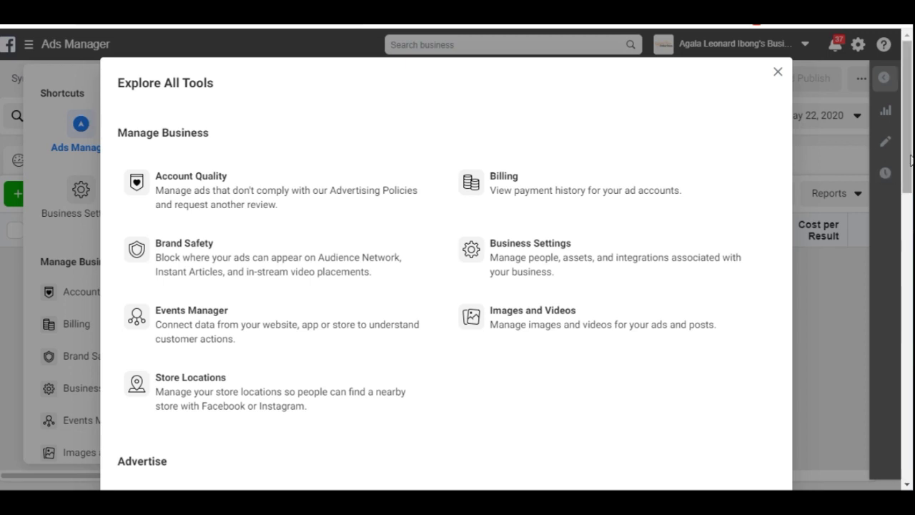
pyautogui.moveTo(908, 164); pyautogui.dragTo(900, 278)
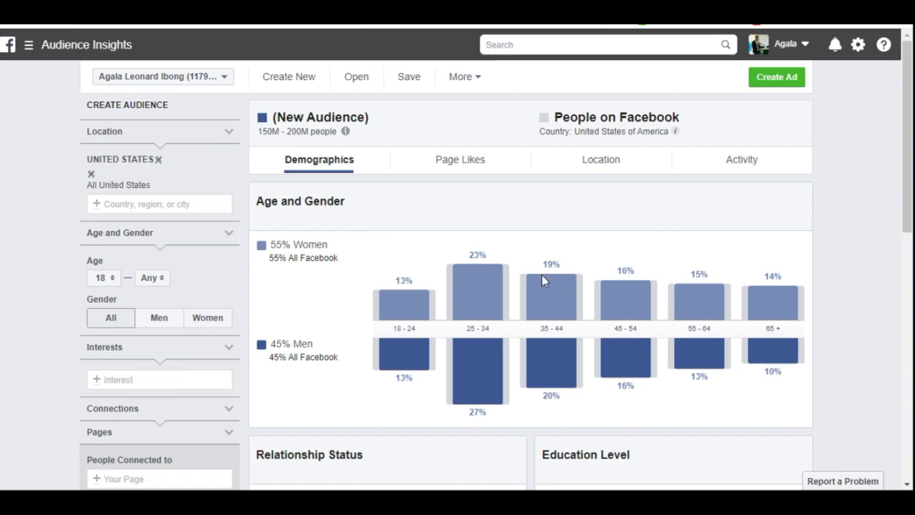
# Switch to Audience Insights and examine the new audience's demographics, from age and gender to the job title breakdown
pyautogui.moveTo(910, 152); pyautogui.dragTo(911, 355)
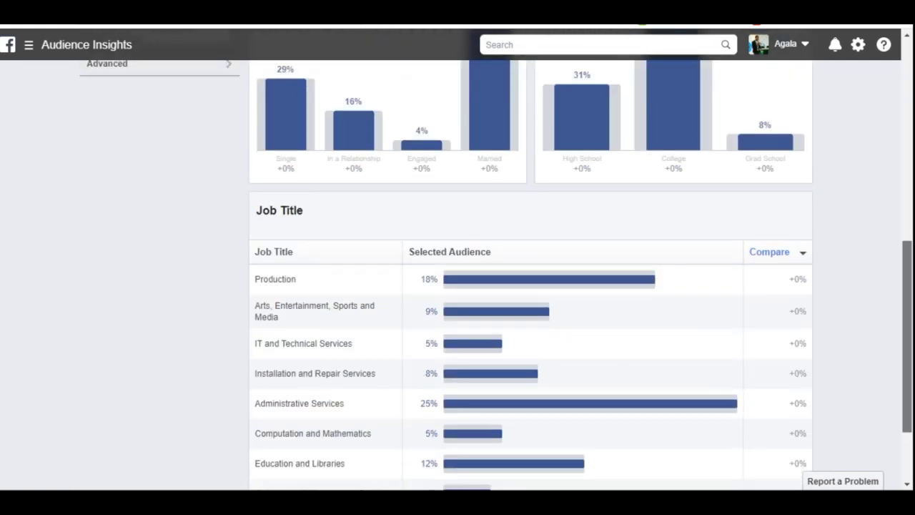
pyautogui.moveTo(910, 354); pyautogui.dragTo(910, 398)
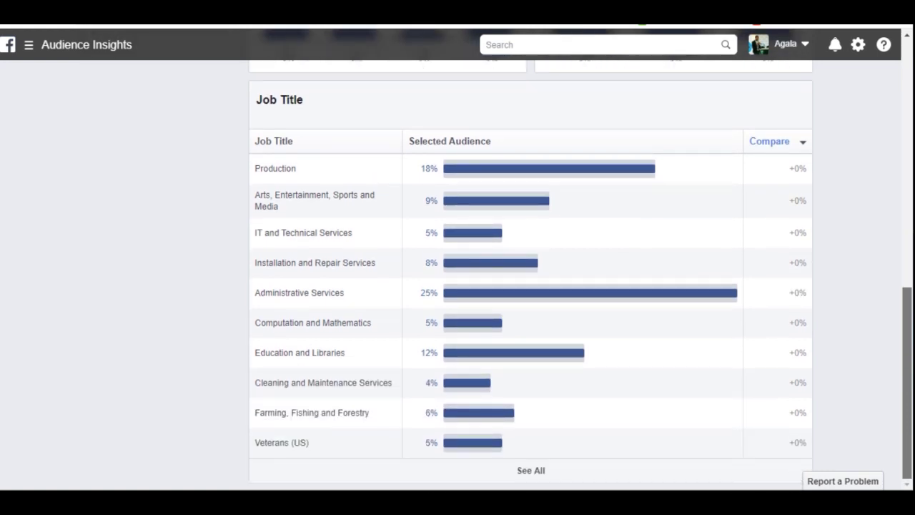
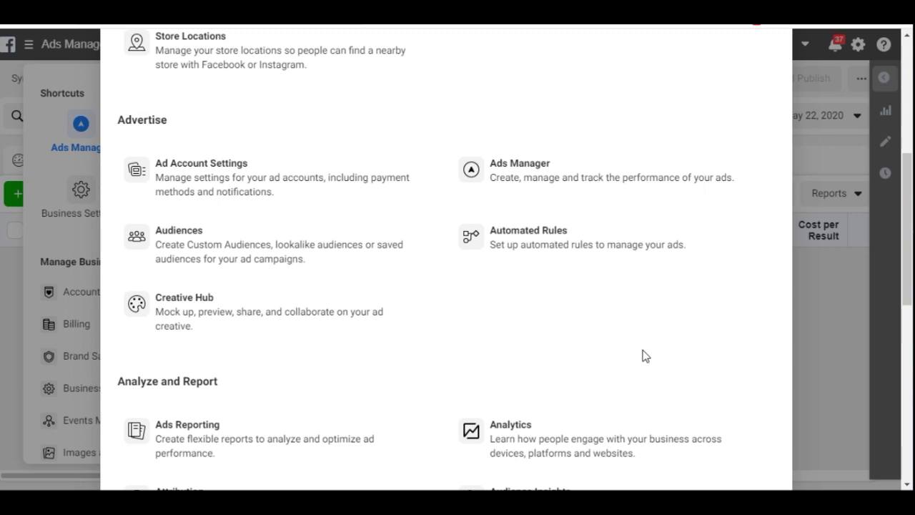
# Return to Ads Manager, close the tools overview and view the list of available ad accounts
pyautogui.click(836, 342)
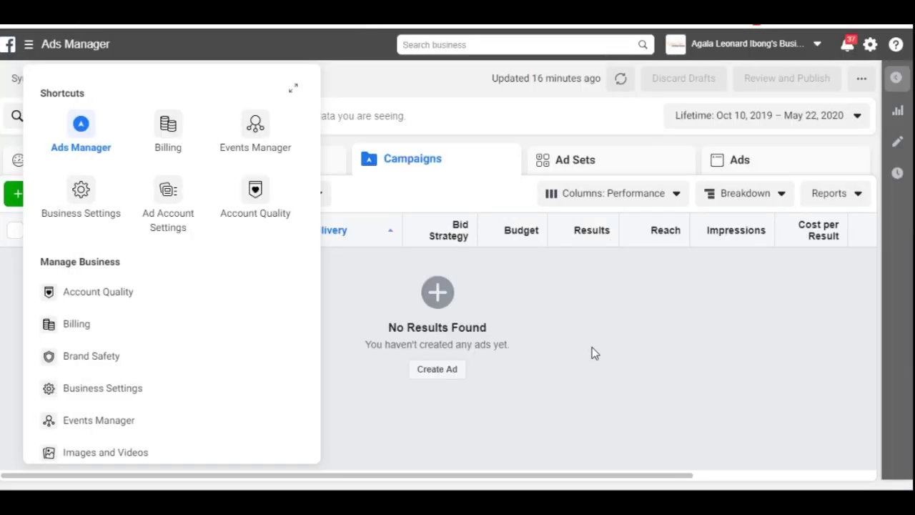
pyautogui.click(600, 371)
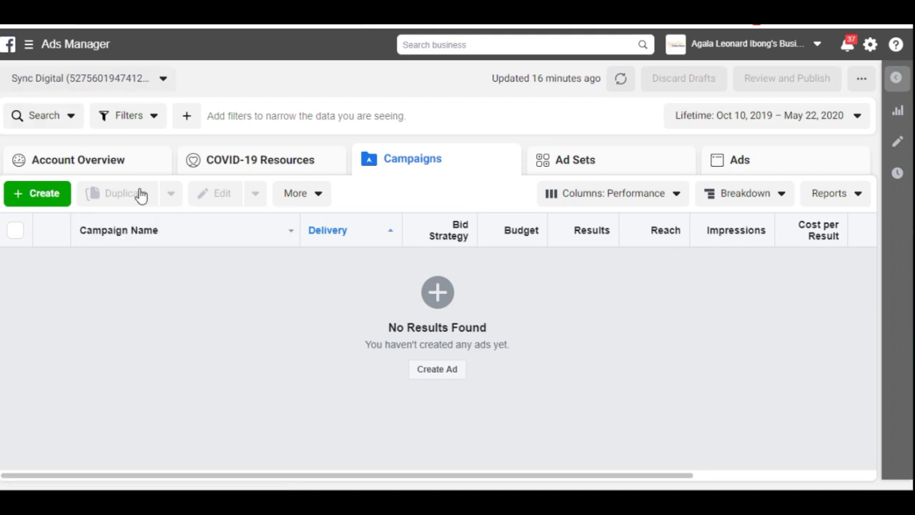
pyautogui.click(164, 83)
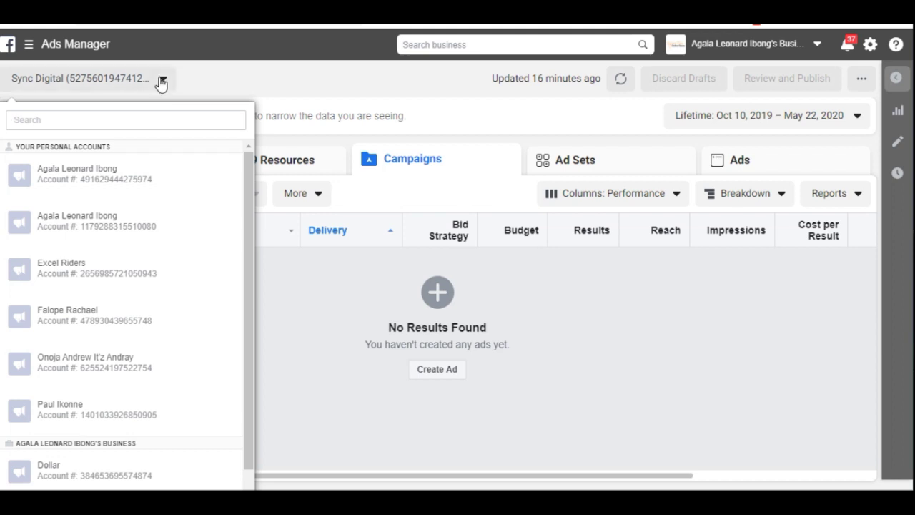
pyautogui.click(161, 84)
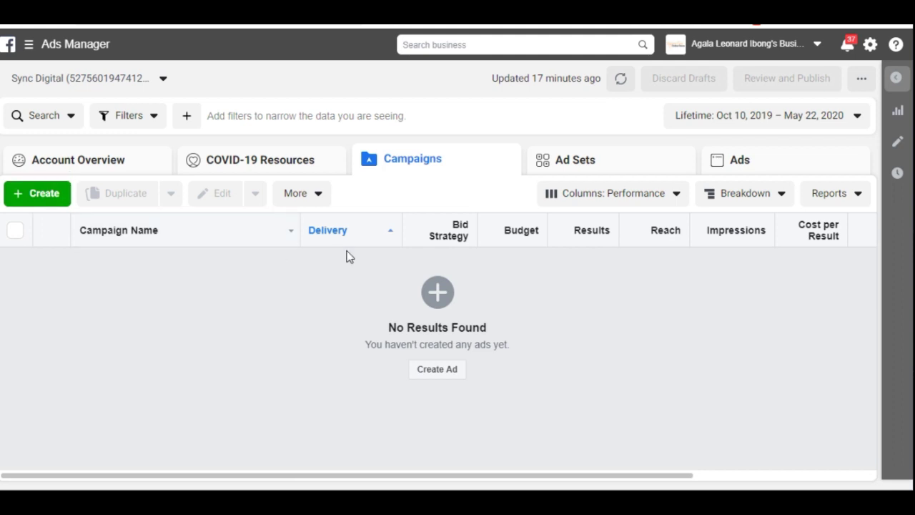
# Start creating a new campaign and look over the available marketing objectives
pyautogui.click(43, 195)
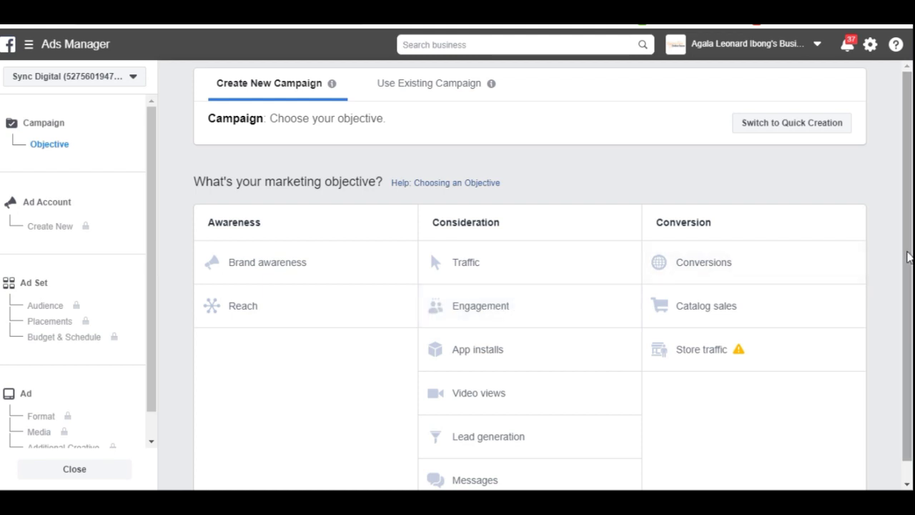
pyautogui.scroll(-1, 908, 256)
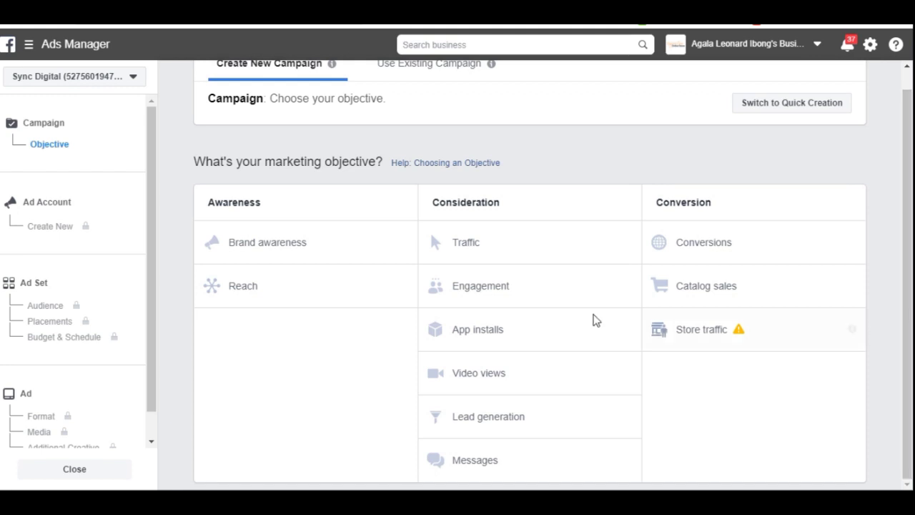
# Choose the Engagement objective, examine its engagement types and campaign options, and compare it with the other marketing objectives
pyautogui.click(496, 293)
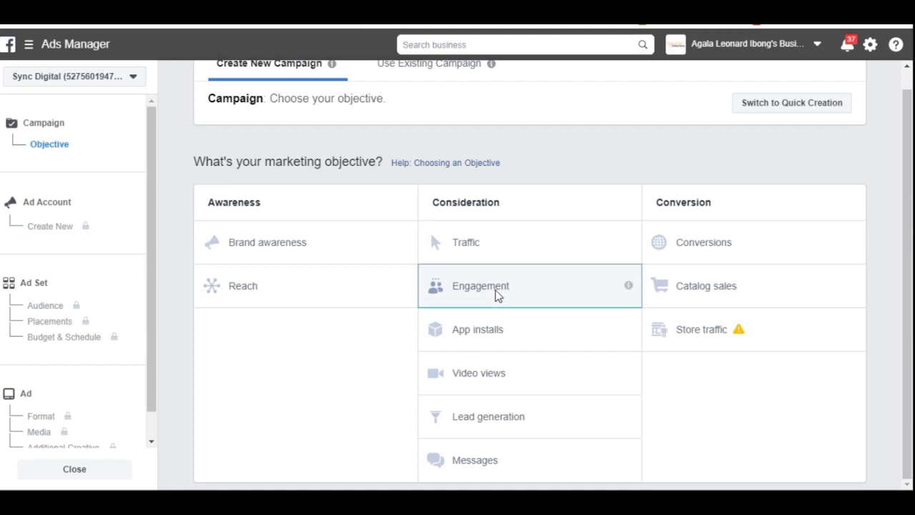
pyautogui.scroll(-1, 865, 286)
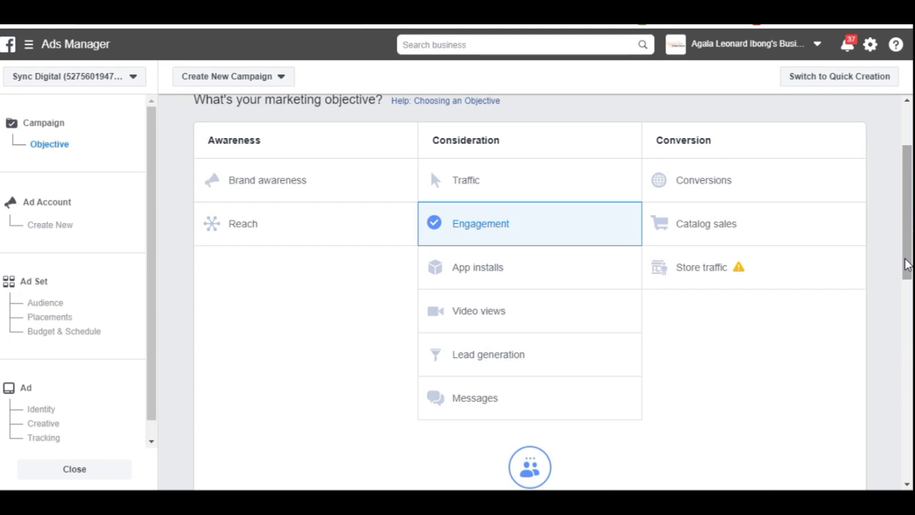
pyautogui.scroll(-4, 907, 275)
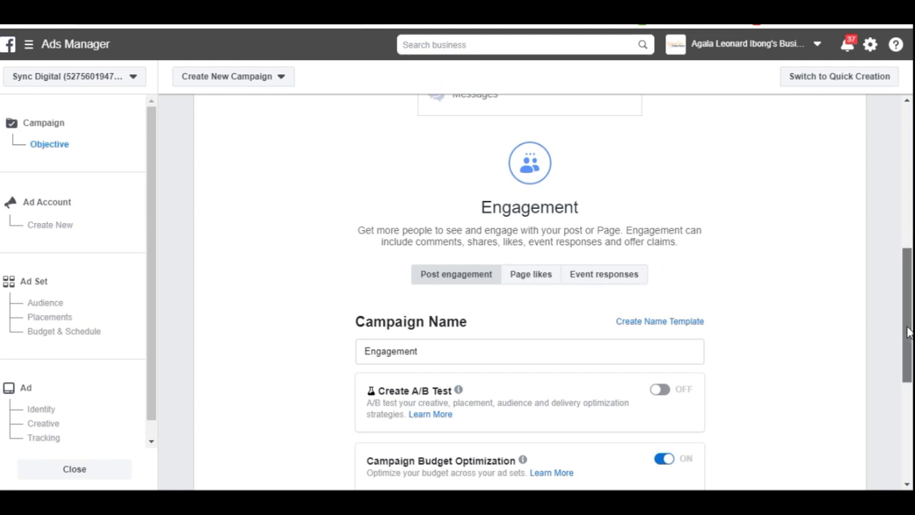
pyautogui.tripleClick(900, 256)
pyautogui.tripleClick(899, 256)
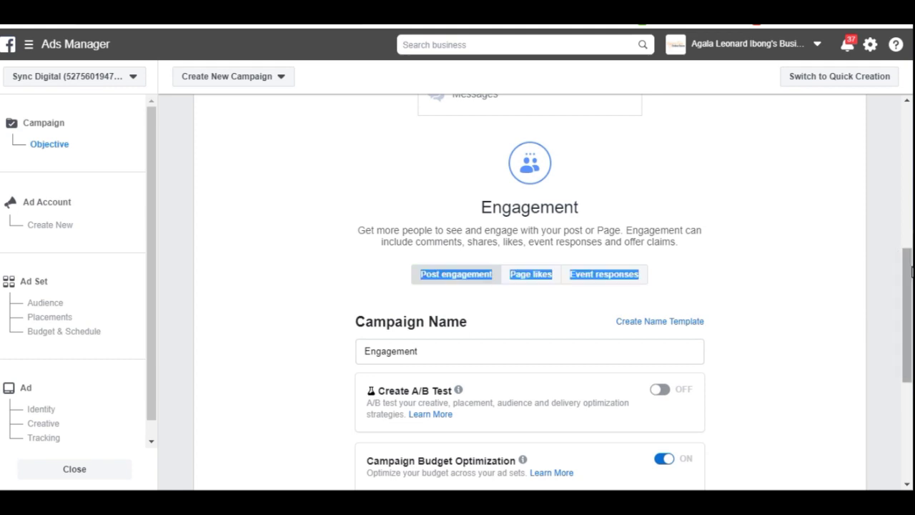
pyautogui.scroll(5, 905, 260)
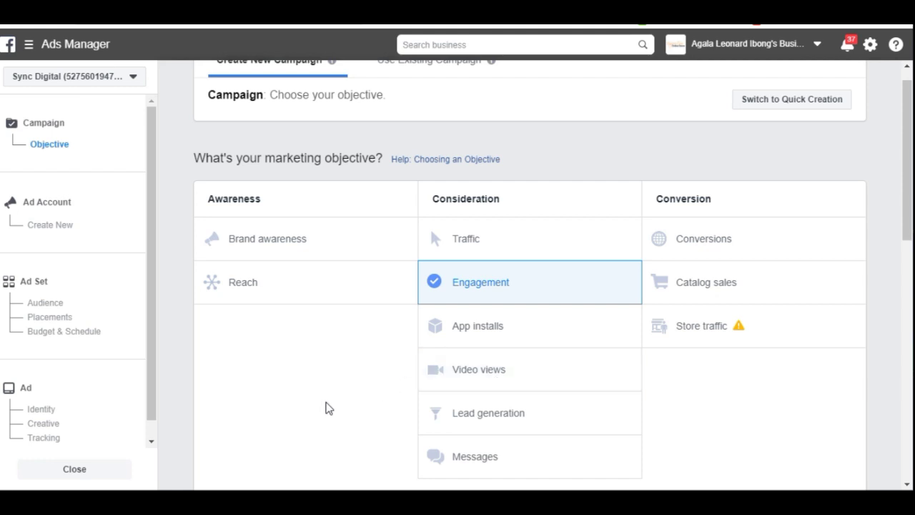
pyautogui.scroll(-2, 325, 408)
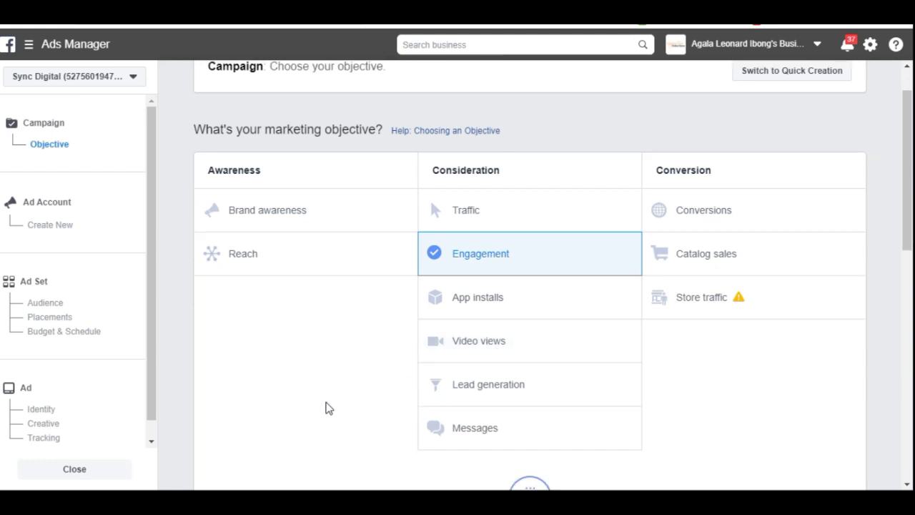
pyautogui.scroll(-1, 326, 407)
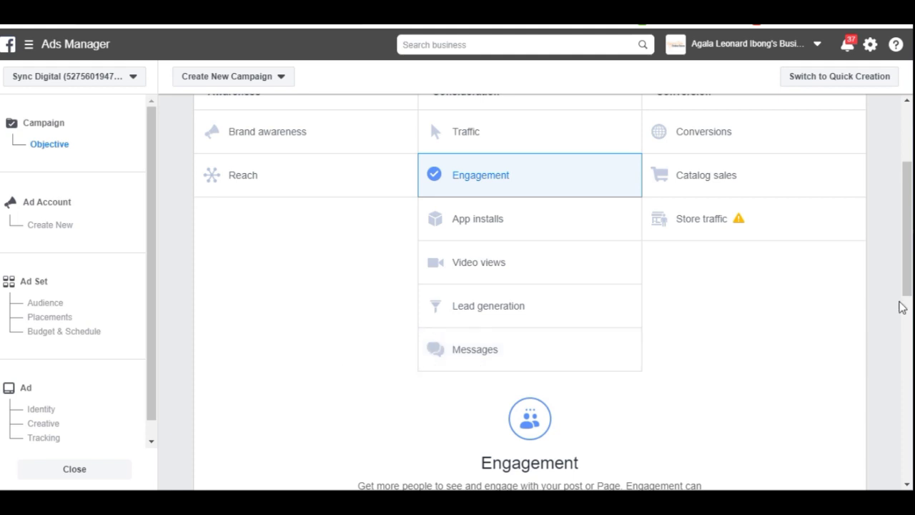
pyautogui.click(905, 102)
pyautogui.click(905, 102)
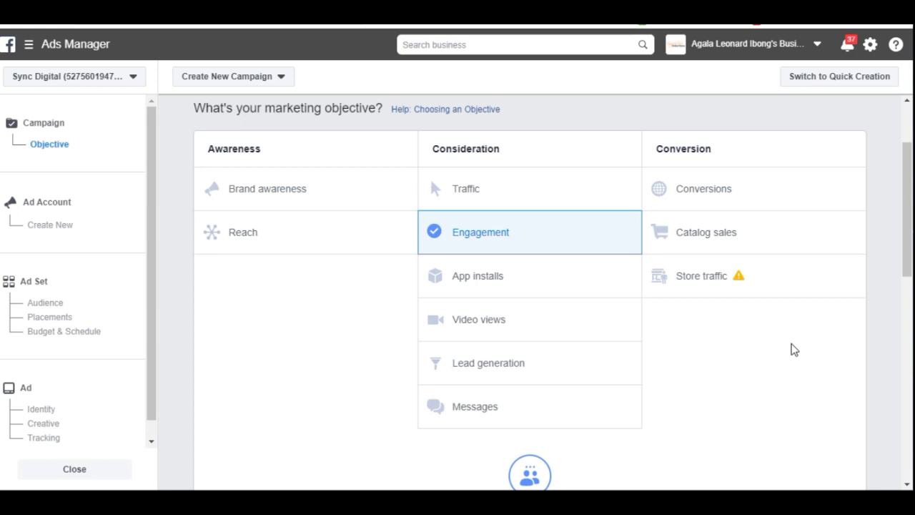
# Set the campaign's marketing objective to Conversions and view its campaign name, A/B test and budget optimization settings
pyautogui.moveTo(743, 284)
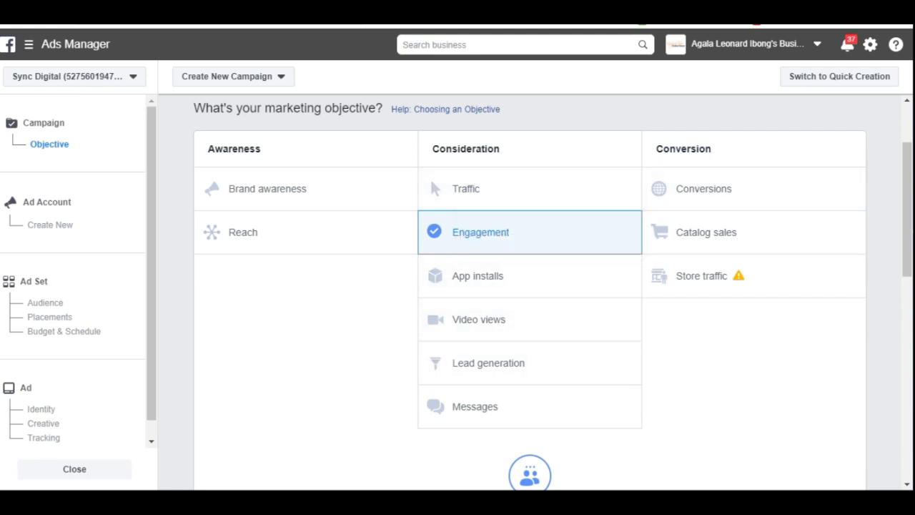
pyautogui.click(757, 196)
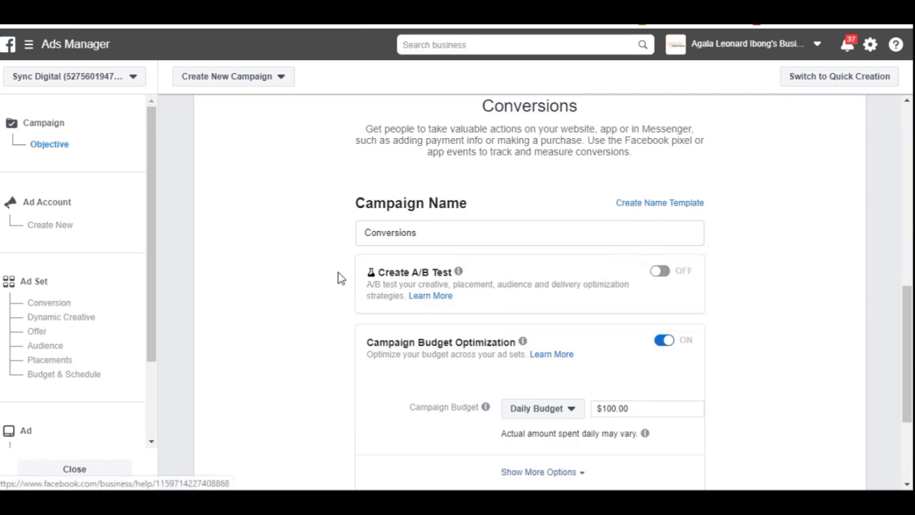
pyautogui.moveTo(458, 272)
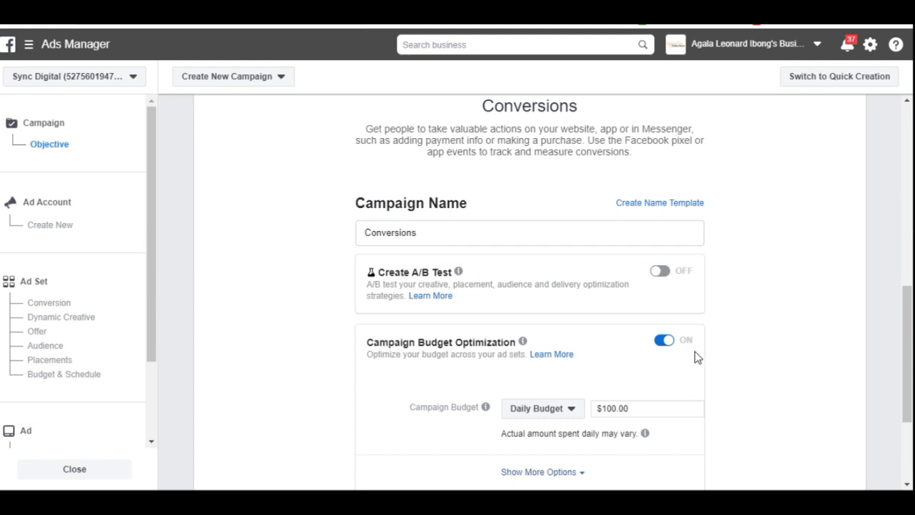
# Turn off Campaign Budget Optimization, keep the campaign name Conversions and proceed to the ad account setup
pyautogui.moveTo(522, 342)
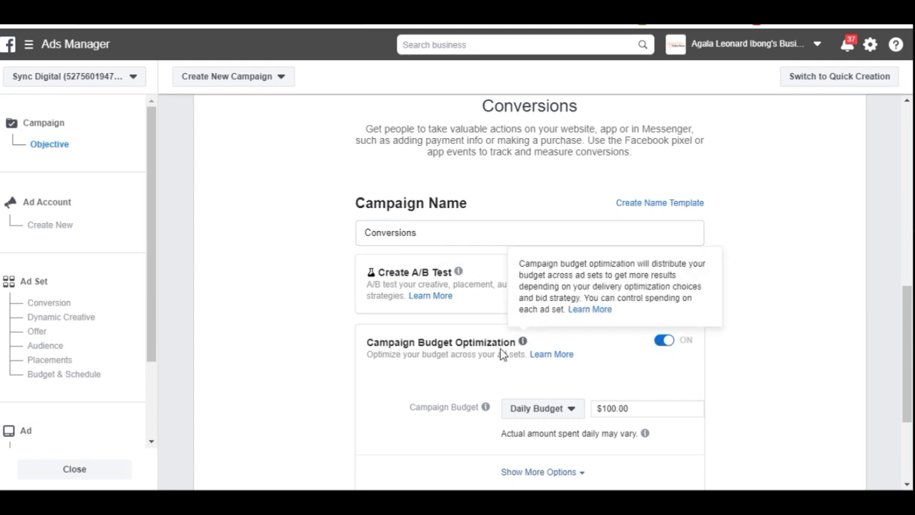
pyautogui.click(665, 348)
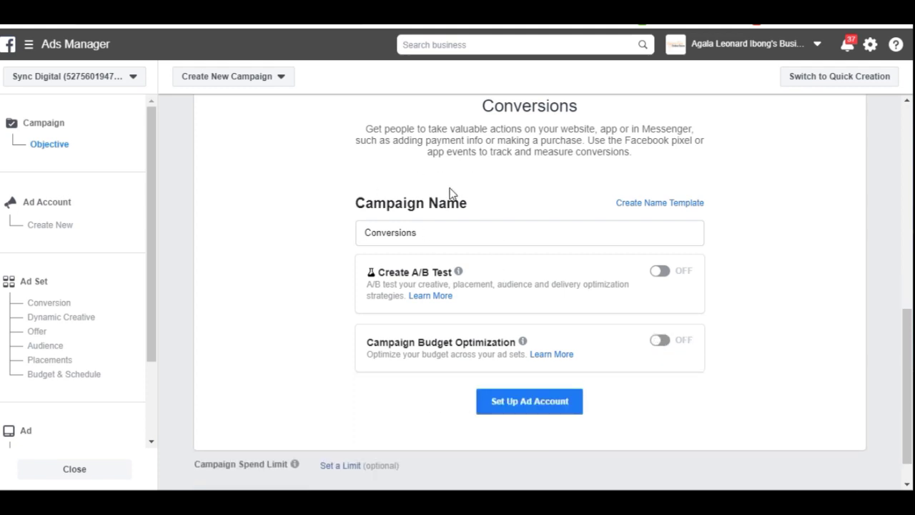
pyautogui.click(388, 239)
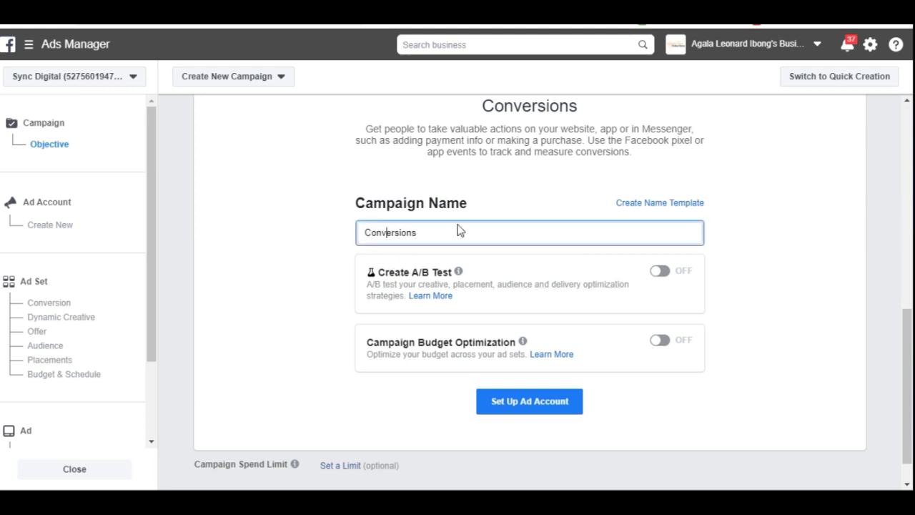
pyautogui.click(520, 406)
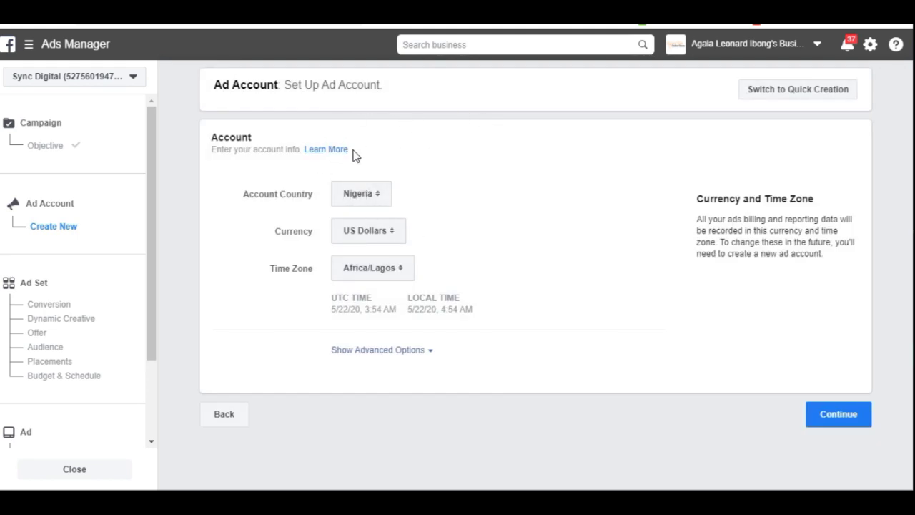
# Set the new ad account's currency to Nigerian Naira and continue to the ad set settings
pyautogui.click(394, 235)
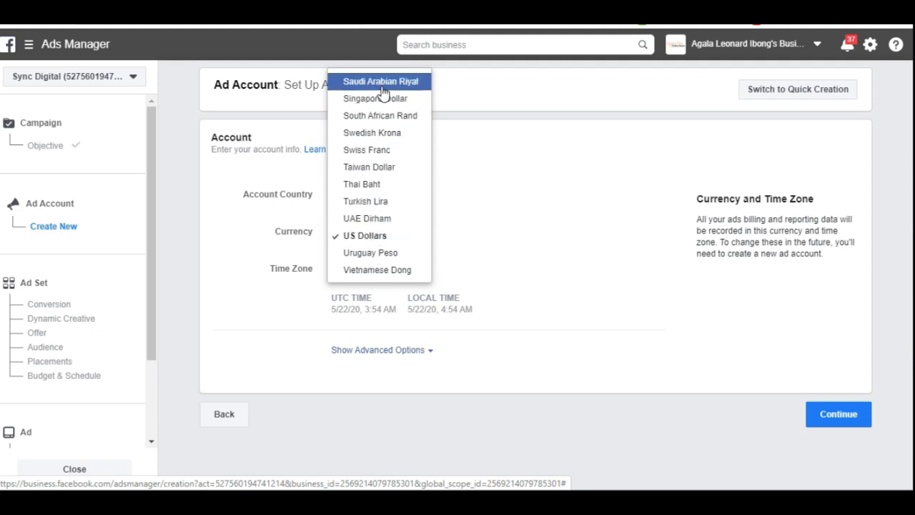
pyautogui.scroll(5, 385, 129)
pyautogui.press('n')
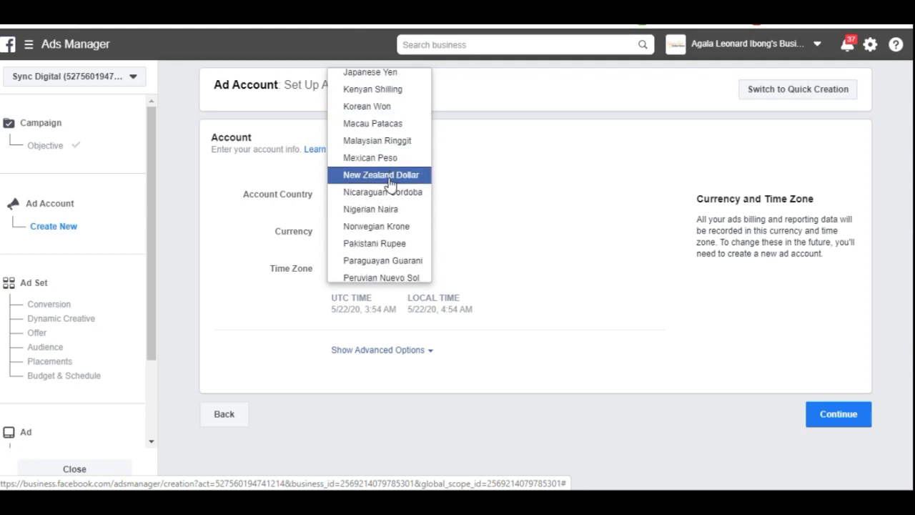
pyautogui.click(387, 209)
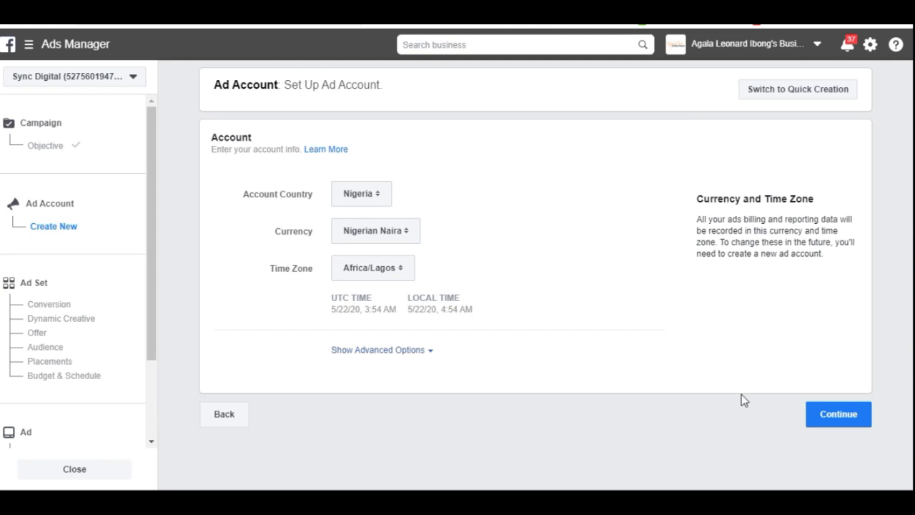
pyautogui.click(849, 417)
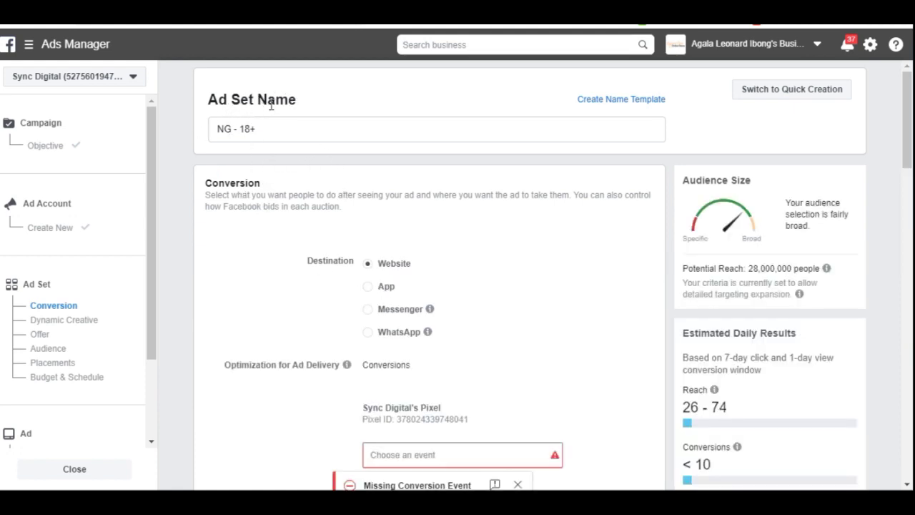
# Try WhatsApp as the ad set's conversion destination with the Excellent Square Investment page, and cancel connecting a WhatsApp account
pyautogui.click(234, 129)
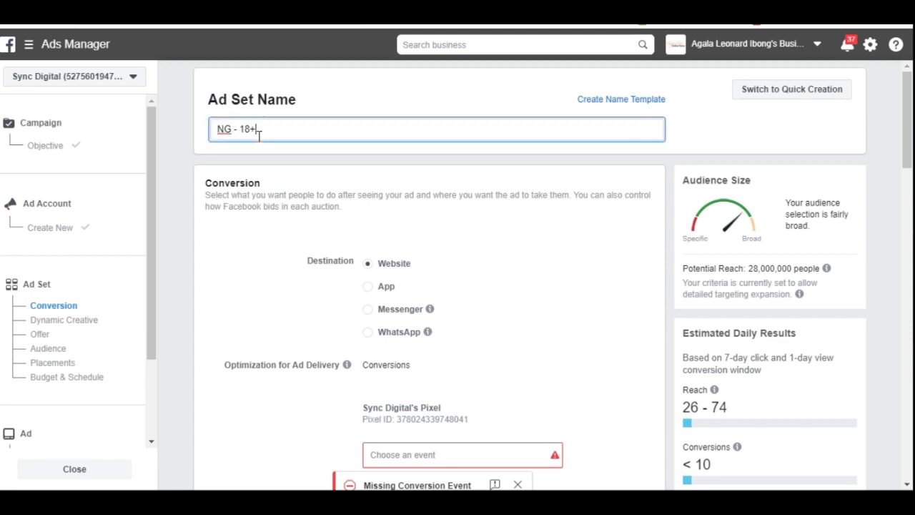
pyautogui.click(243, 268)
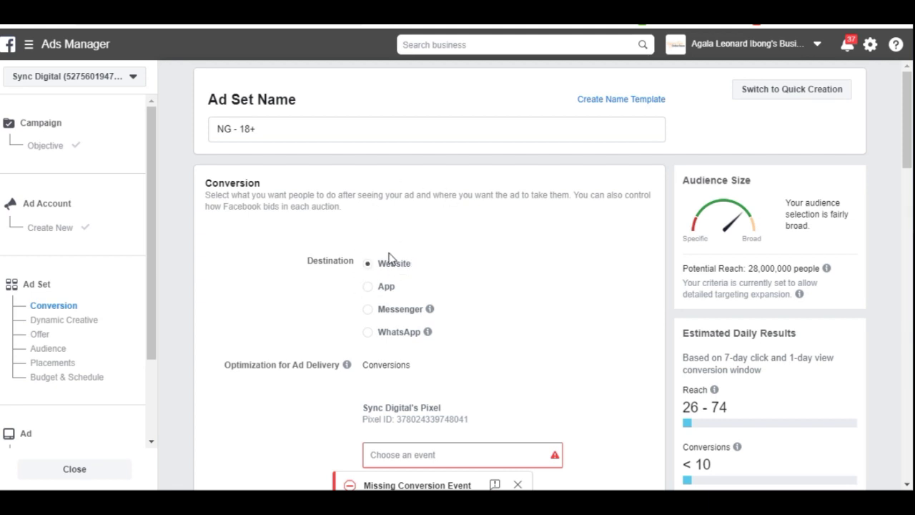
pyautogui.click(368, 331)
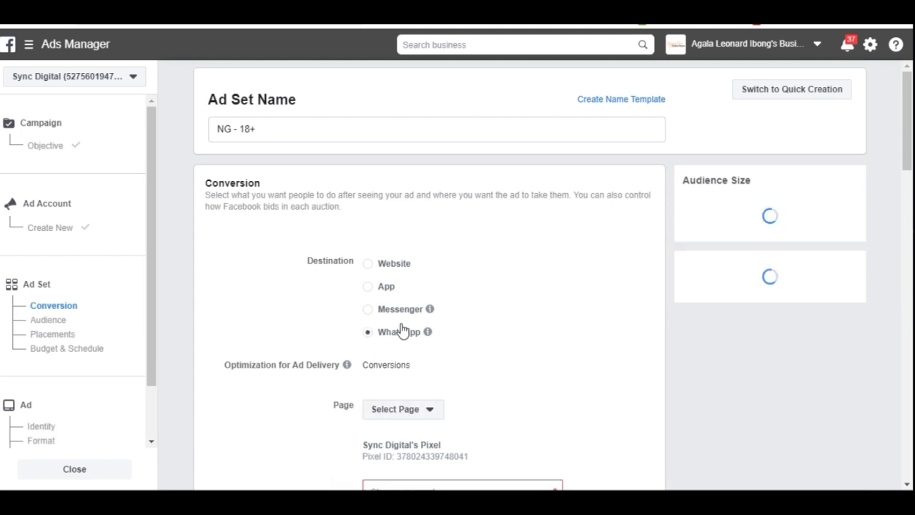
pyautogui.click(429, 413)
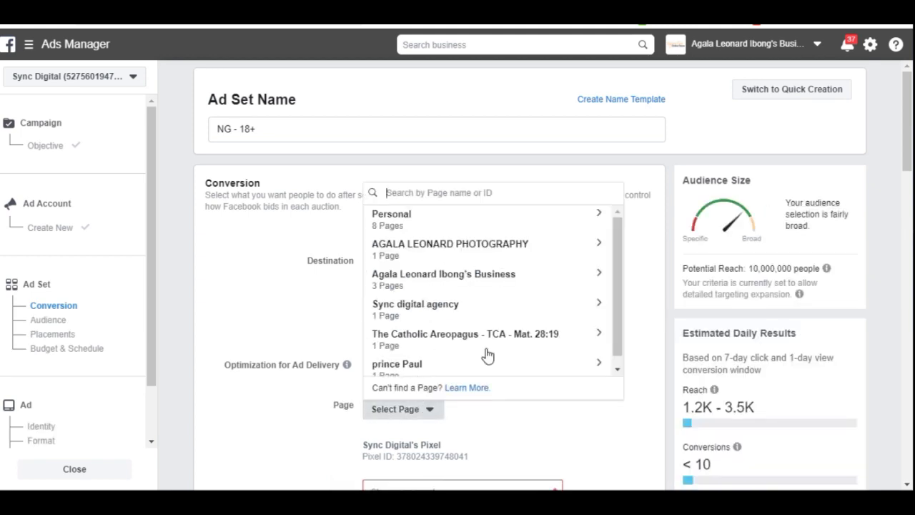
pyautogui.click(411, 223)
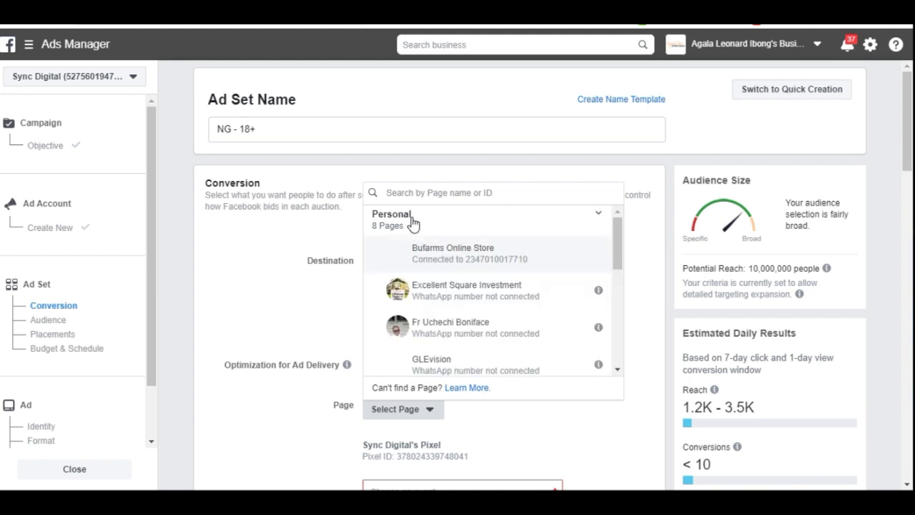
pyautogui.click(484, 289)
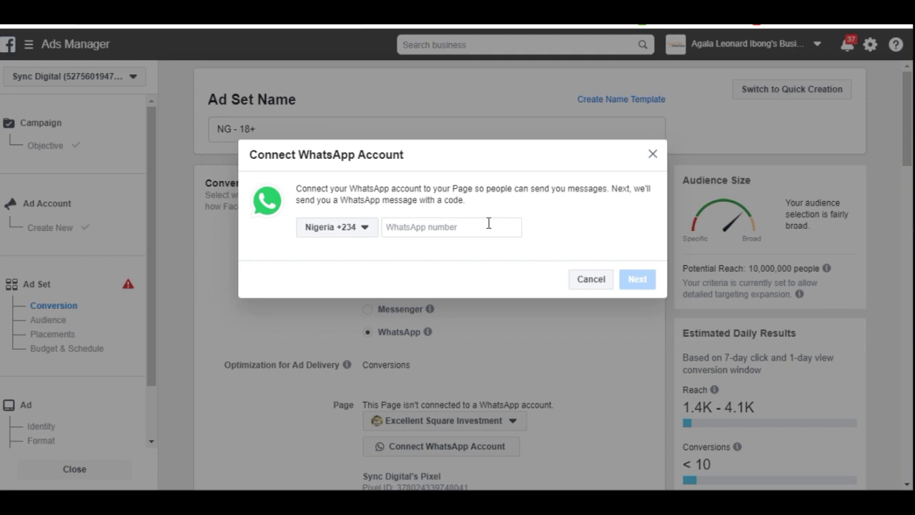
pyautogui.click(591, 280)
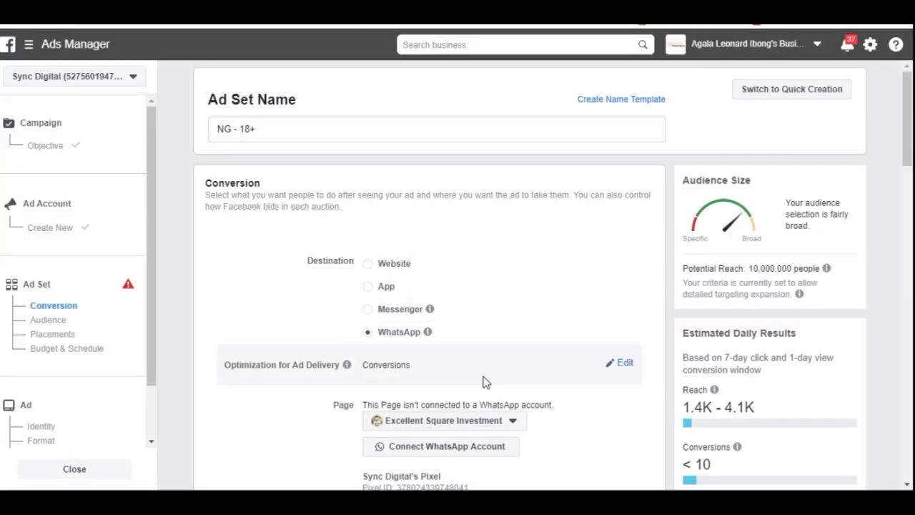
# Examine the ad set's conversion event, cost control and audience settings, including custom audiences and detailed targeting
pyautogui.scroll(-3, 278, 433)
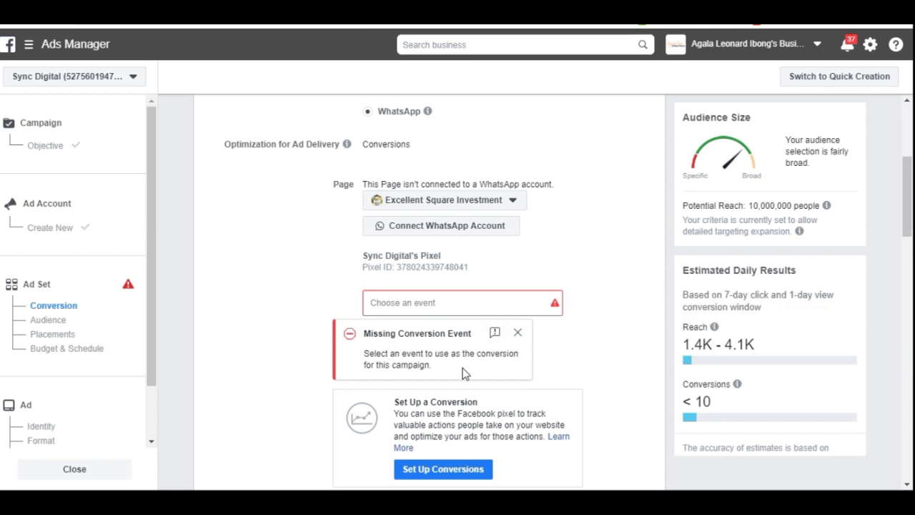
pyautogui.scroll(-4, 278, 410)
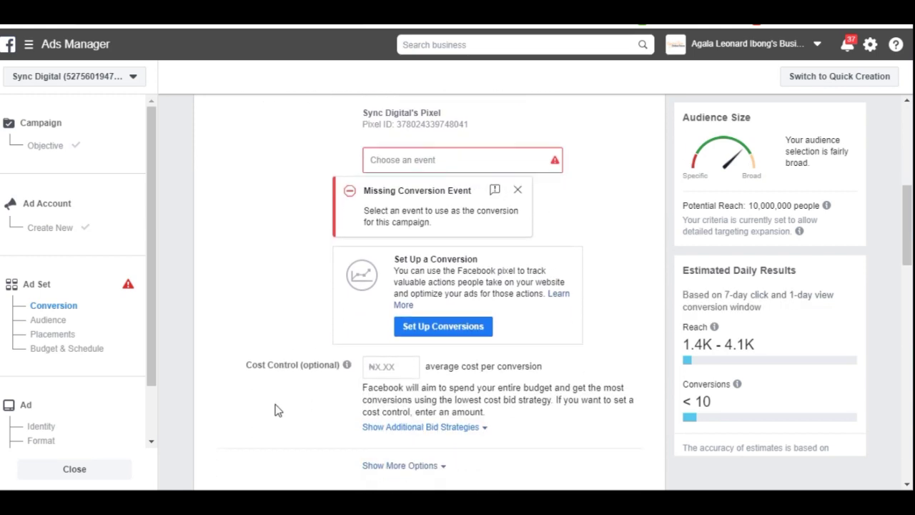
pyautogui.scroll(-3, 278, 410)
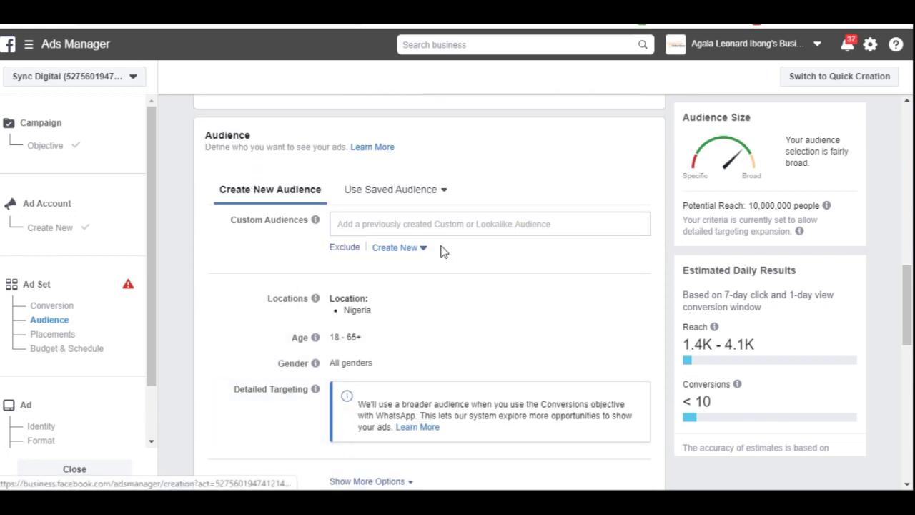
pyautogui.click(390, 221)
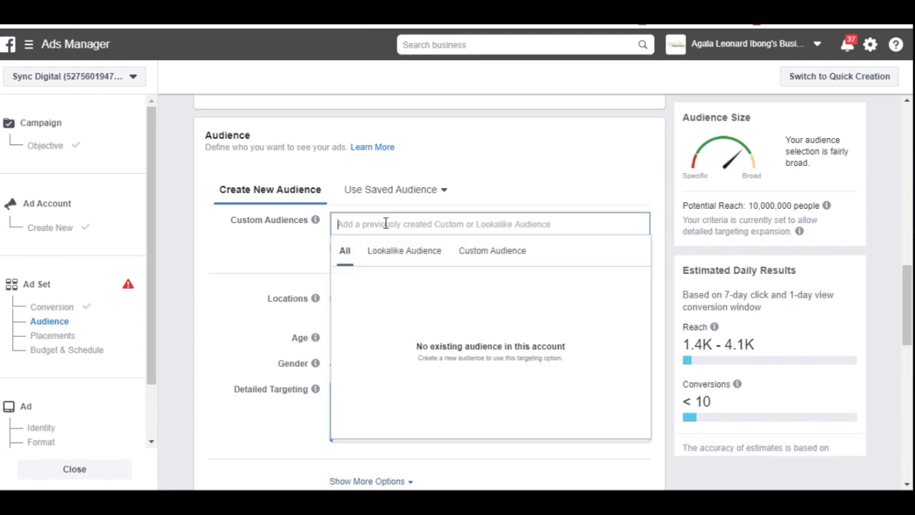
pyautogui.click(225, 264)
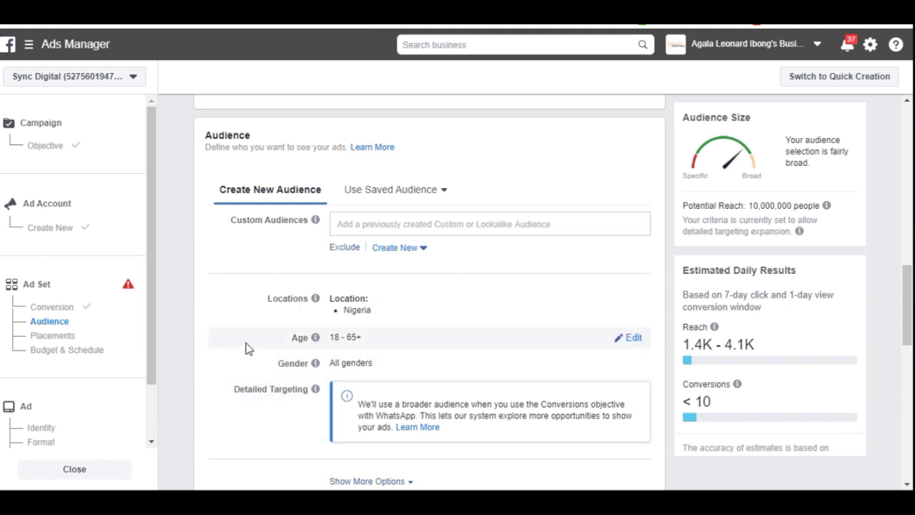
pyautogui.scroll(-3, 246, 348)
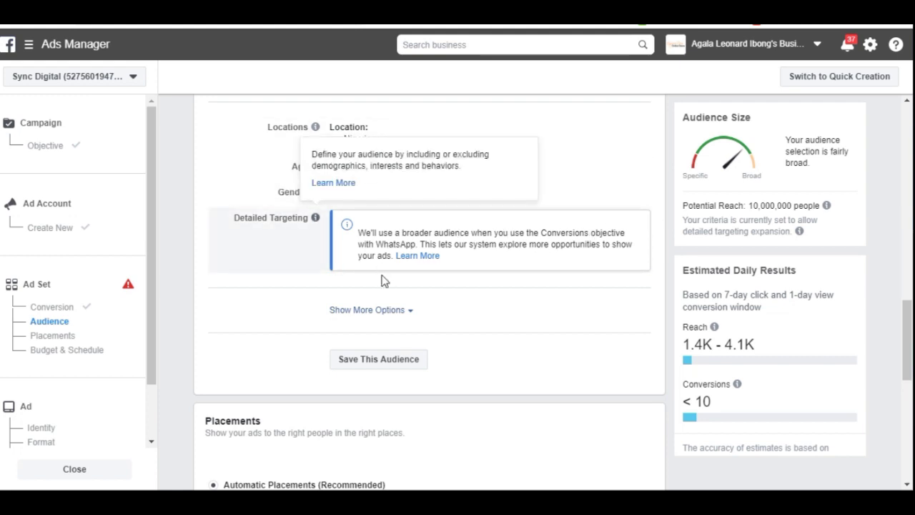
pyautogui.scroll(6, 241, 193)
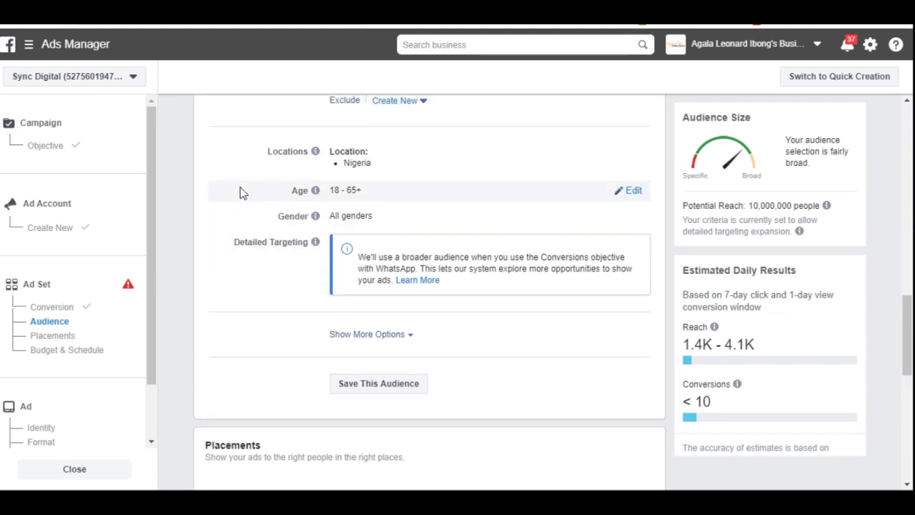
pyautogui.scroll(5, 241, 193)
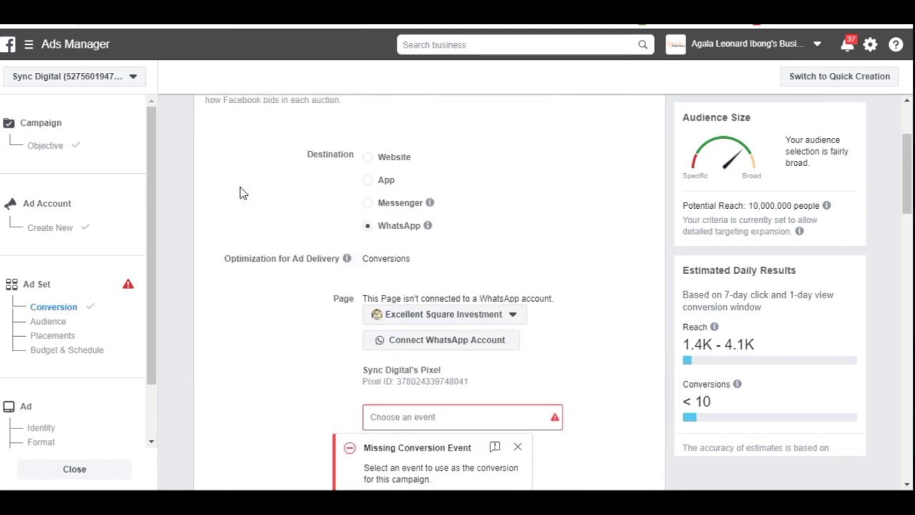
# Change the ad set's conversion destination to Website and then to Messenger, and check the audience settings
pyautogui.click(369, 157)
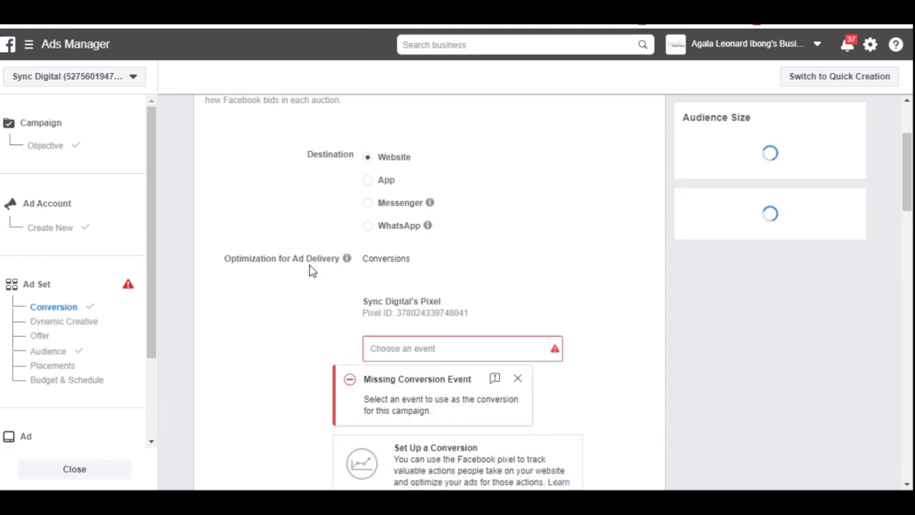
pyautogui.click(368, 205)
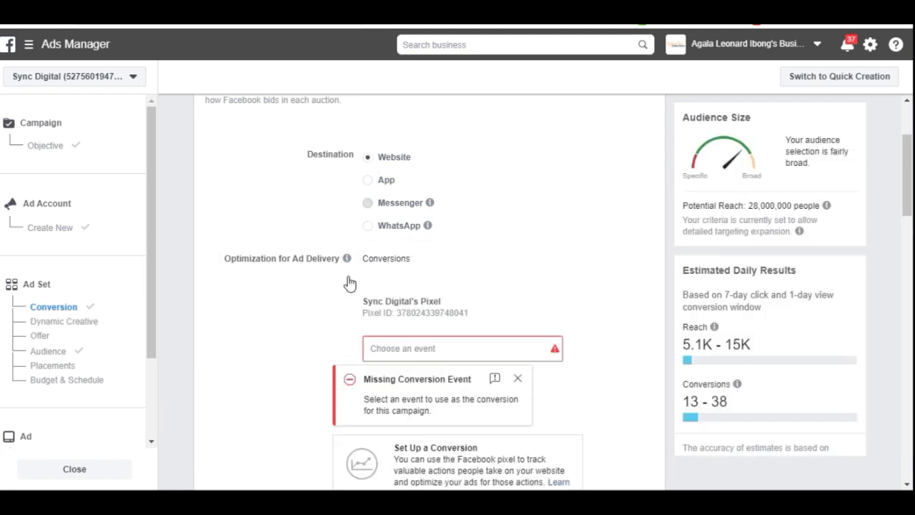
pyautogui.scroll(-15, 250, 371)
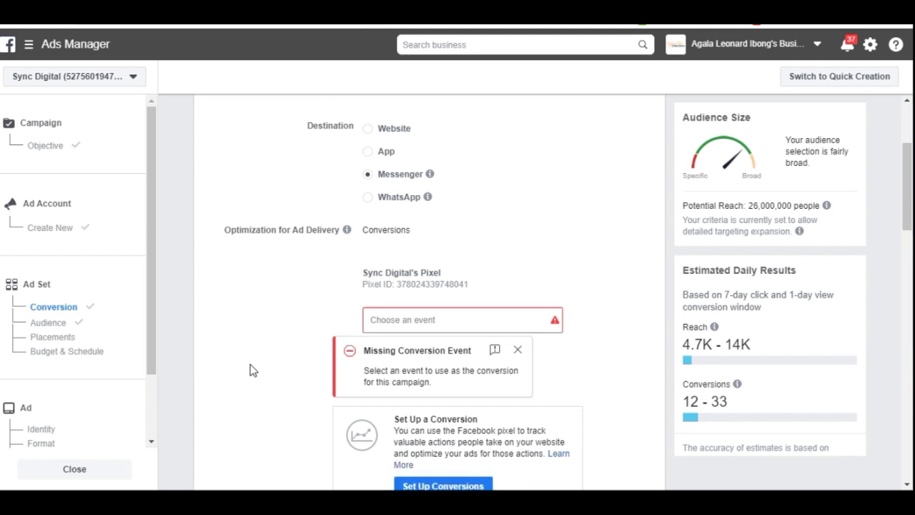
pyautogui.scroll(-1, 250, 370)
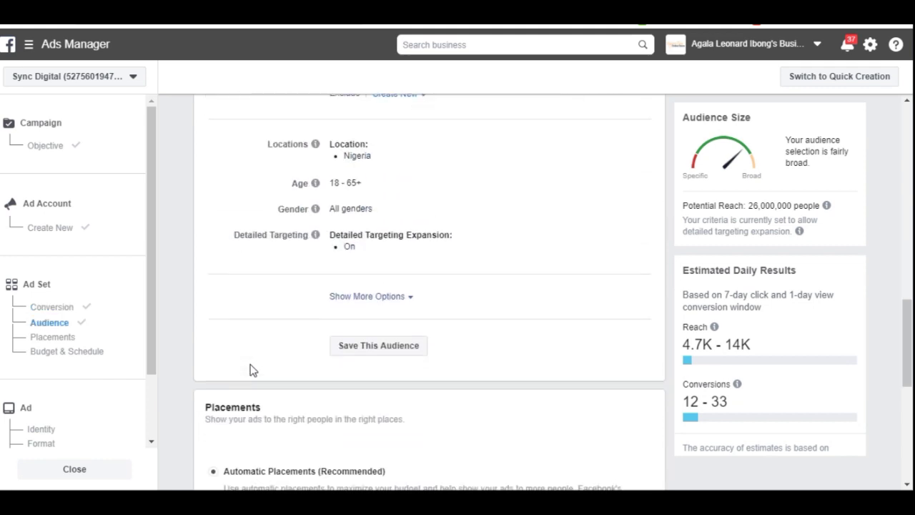
# Add the Digital marketing interest to the audience's detailed targeting and view the categories available for browsing
pyautogui.scroll(1, 251, 371)
pyautogui.moveTo(325, 251)
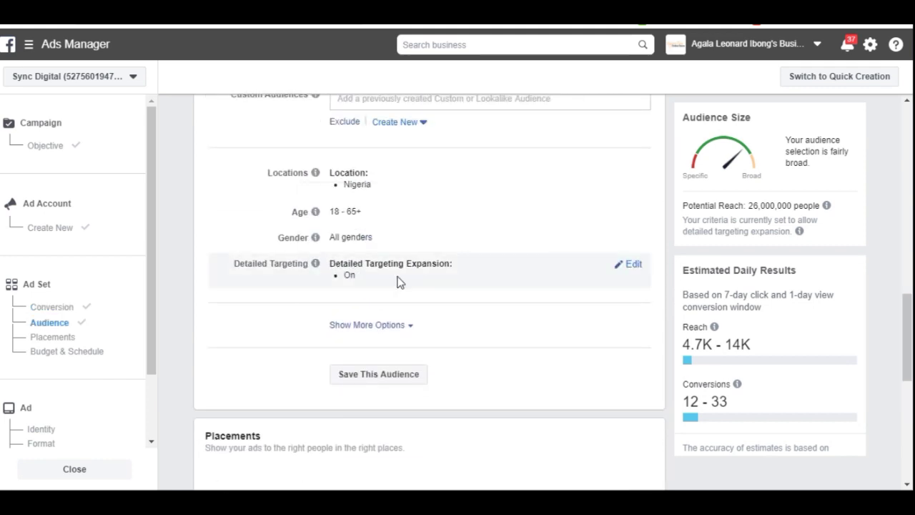
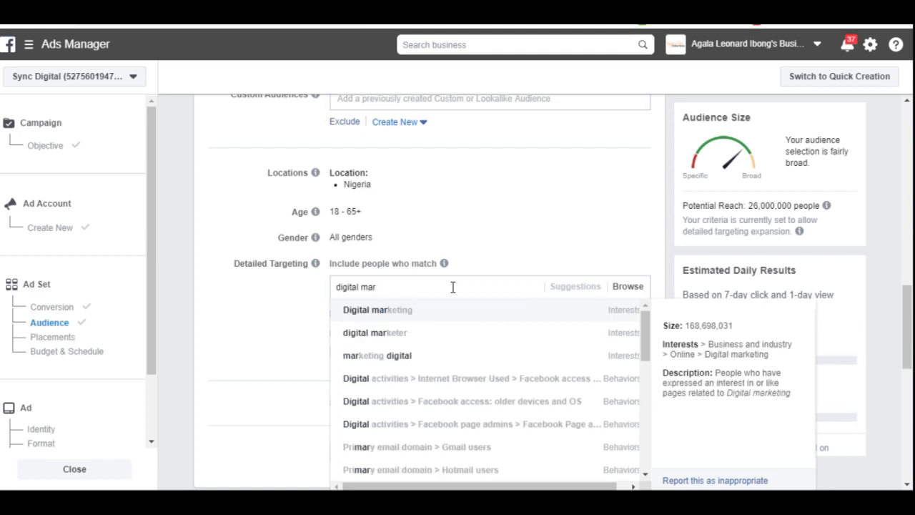
pyautogui.click(402, 315)
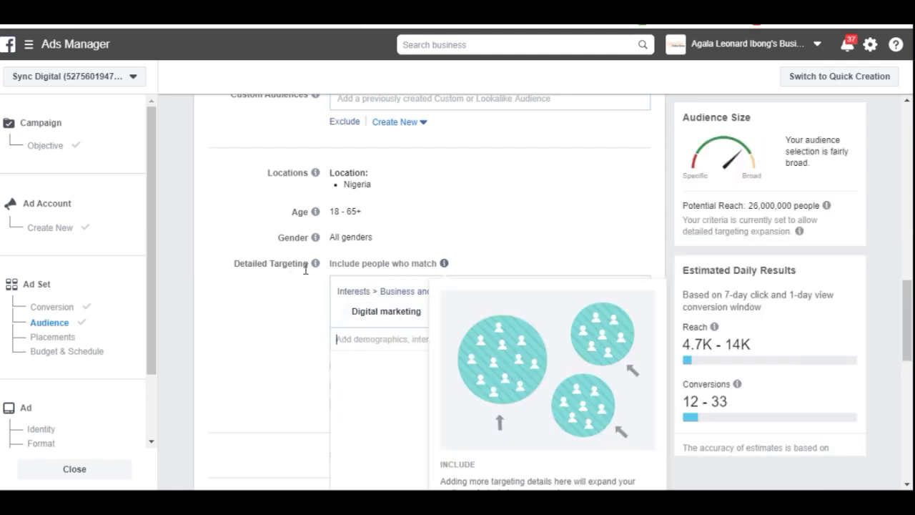
pyautogui.click(297, 373)
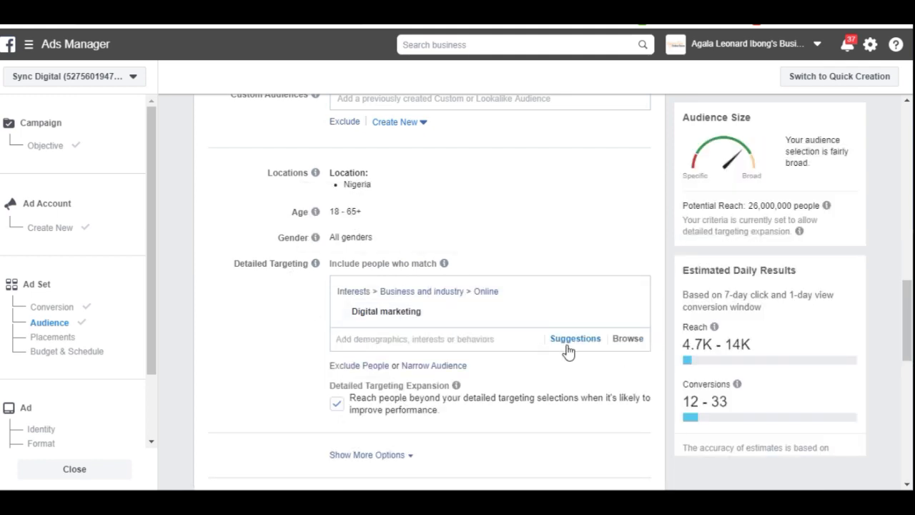
pyautogui.click(628, 339)
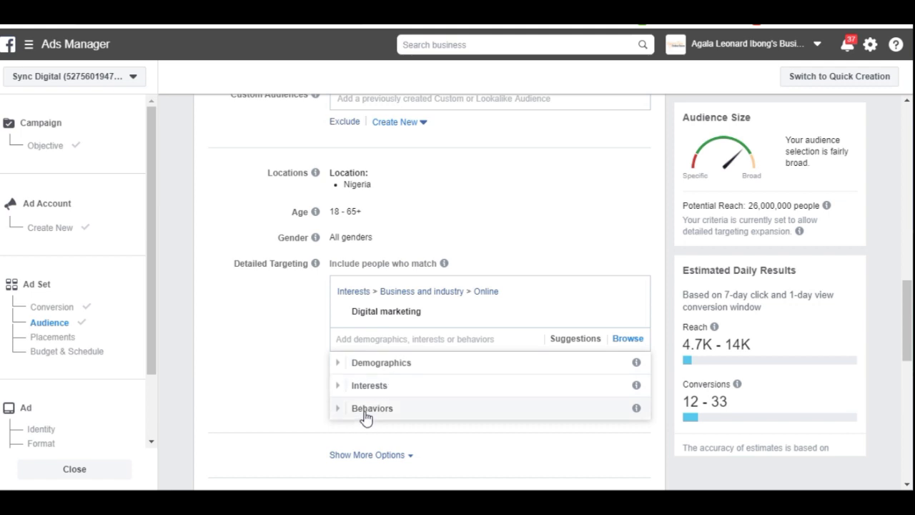
pyautogui.click(265, 351)
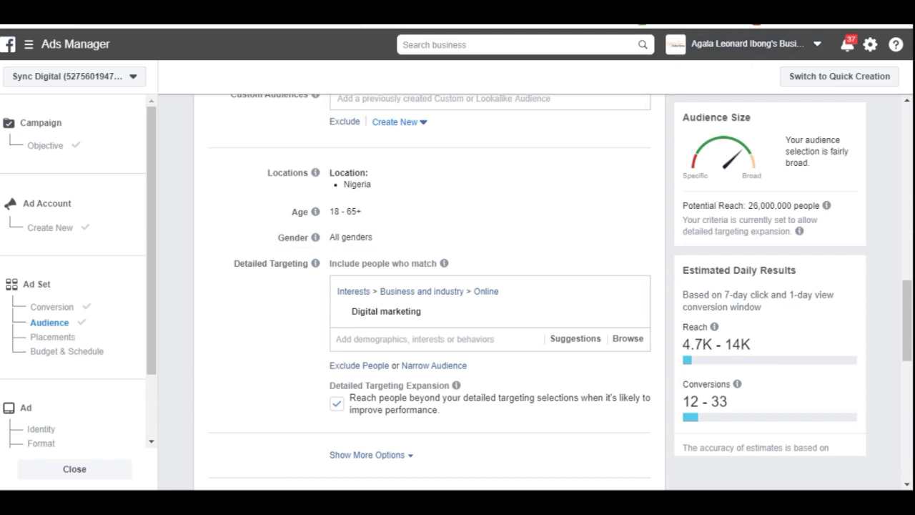
# Open the InterestExplorer website in a new browser tab, sign in, and explore interests from the recent search Entrepreneur
pyautogui.hotkey('ctrl', 't')
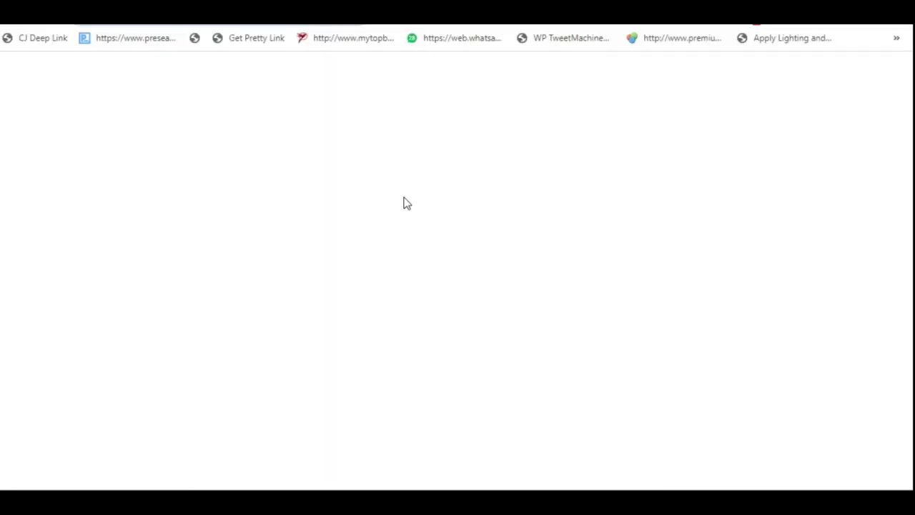
pyautogui.write('inte')
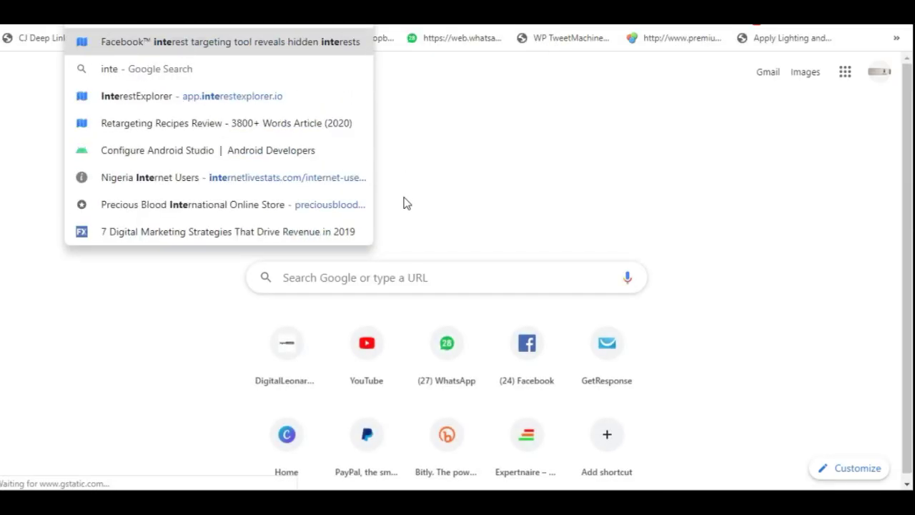
pyautogui.write('res')
pyautogui.press('Return')
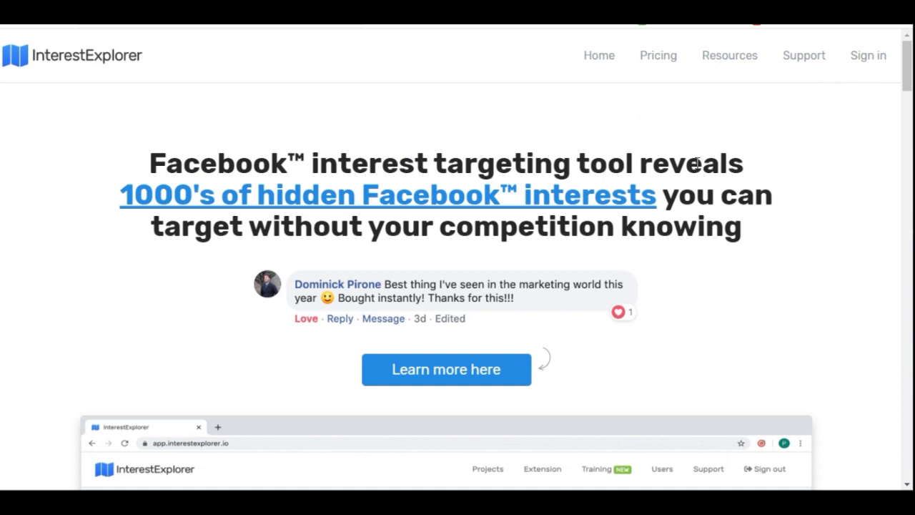
pyautogui.click(868, 62)
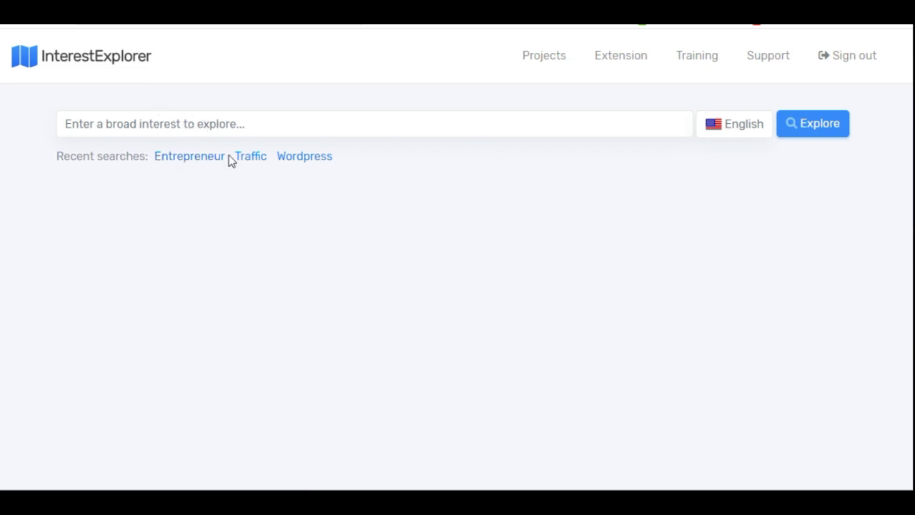
pyautogui.click(190, 157)
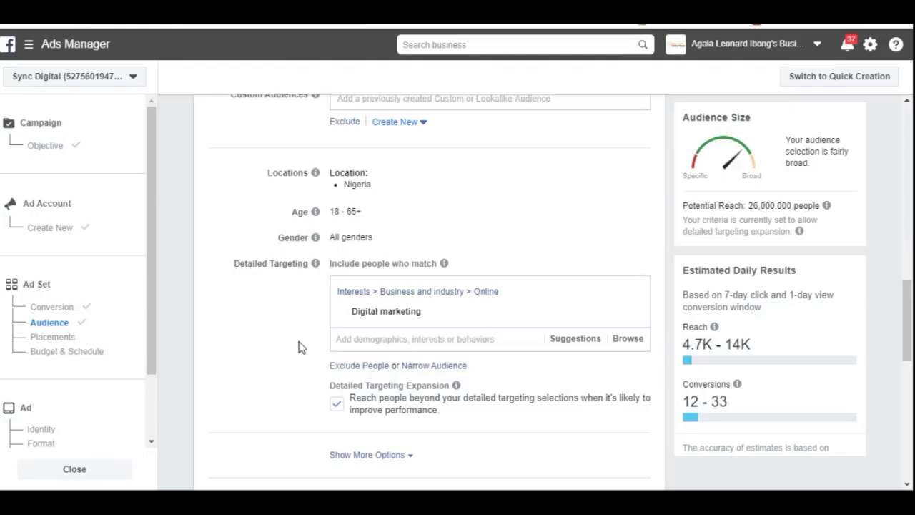
# Return to Ads Manager and search the audience's detailed targeting for "affil"
pyautogui.click(402, 339)
pyautogui.write('a')
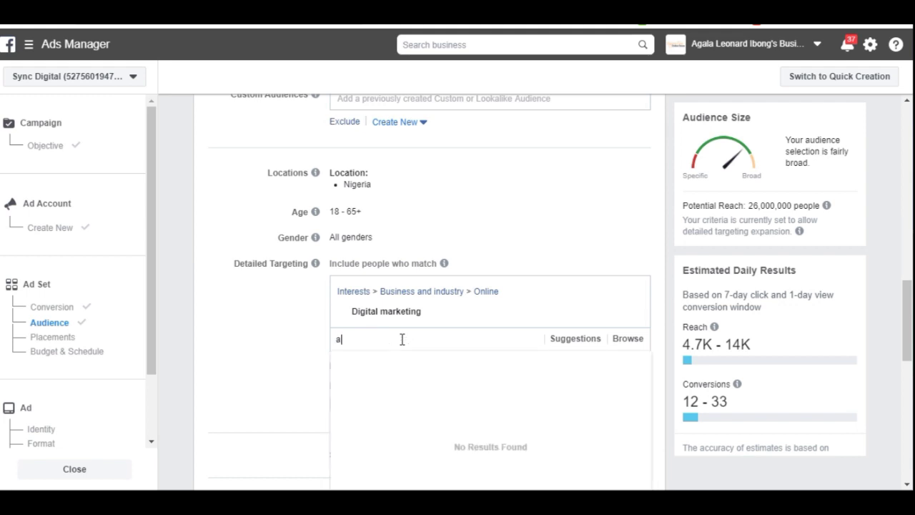
pyautogui.write('ffil')
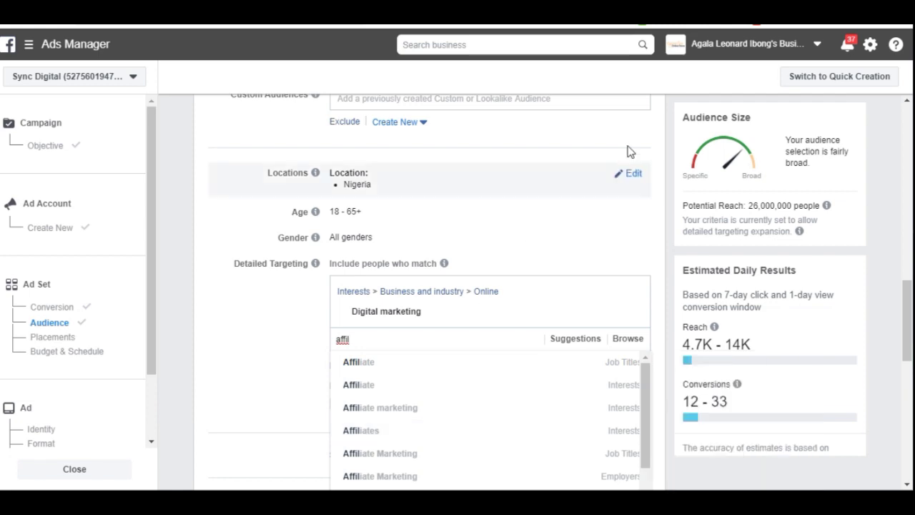
# Switch to InterestExplorer and examine the interests related to Entrepreneur together with their audience sizes
pyautogui.hotkey('ctrl', 'Tab')
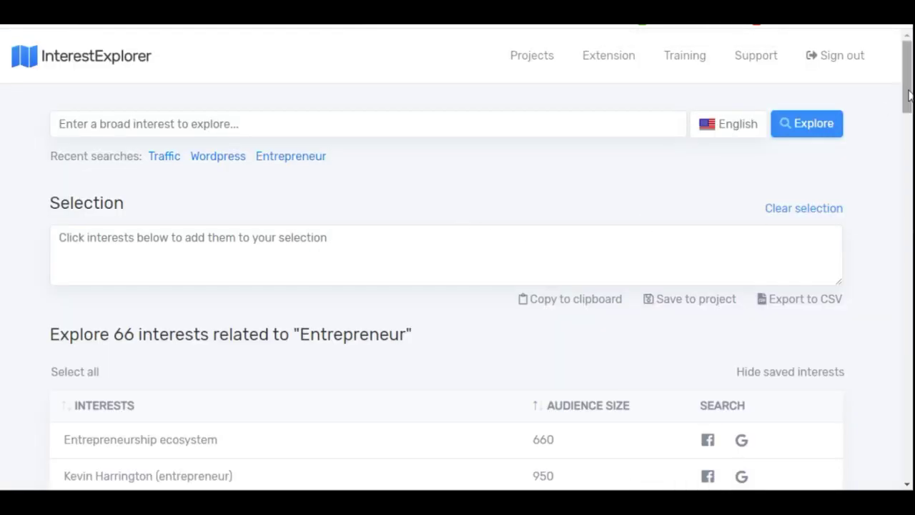
pyautogui.moveTo(909, 95); pyautogui.dragTo(909, 126)
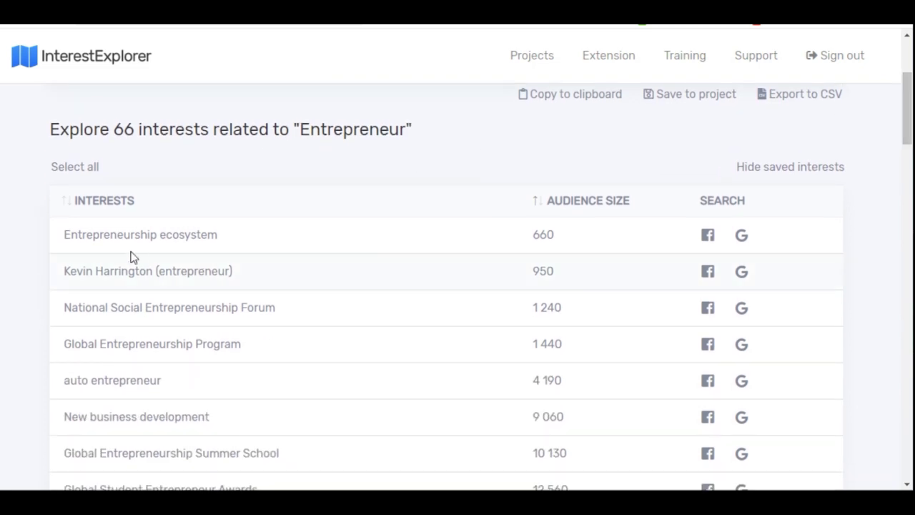
pyautogui.scroll(-8, 536, 222)
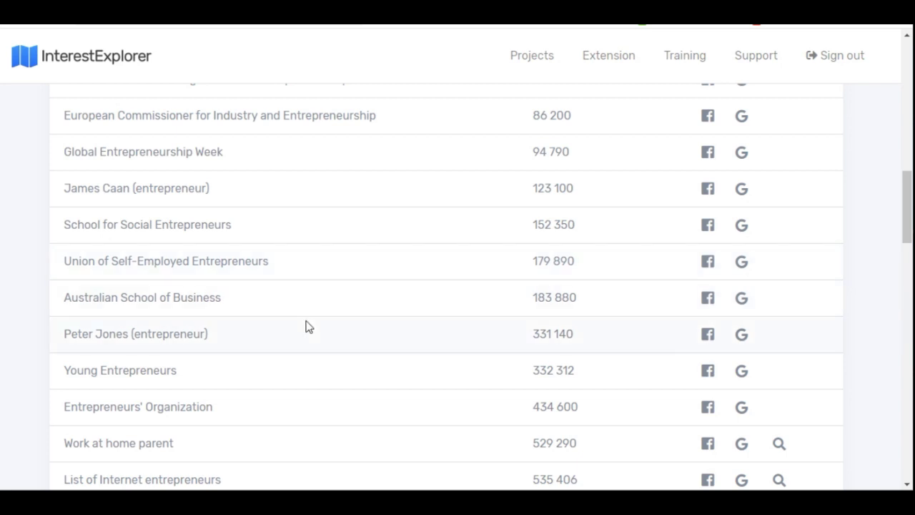
pyautogui.scroll(-3, 309, 327)
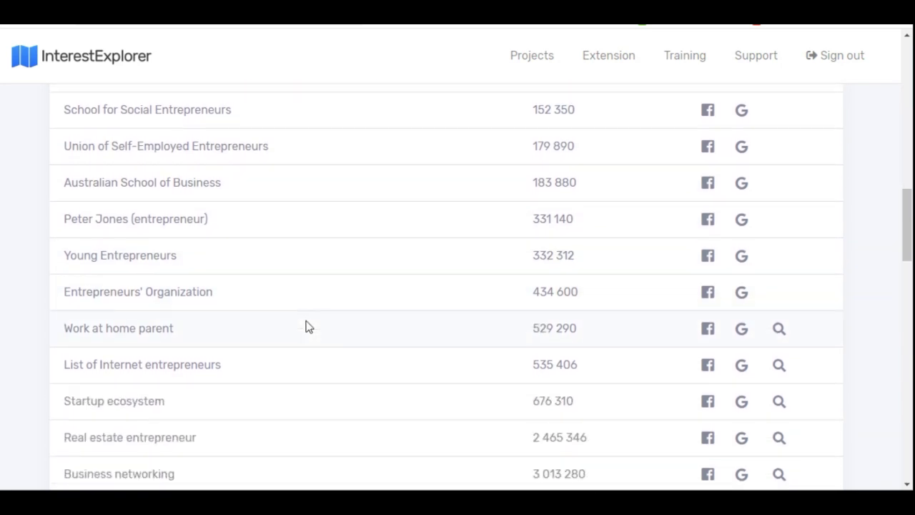
pyautogui.scroll(-3, 309, 327)
pyautogui.scroll(-2, 309, 327)
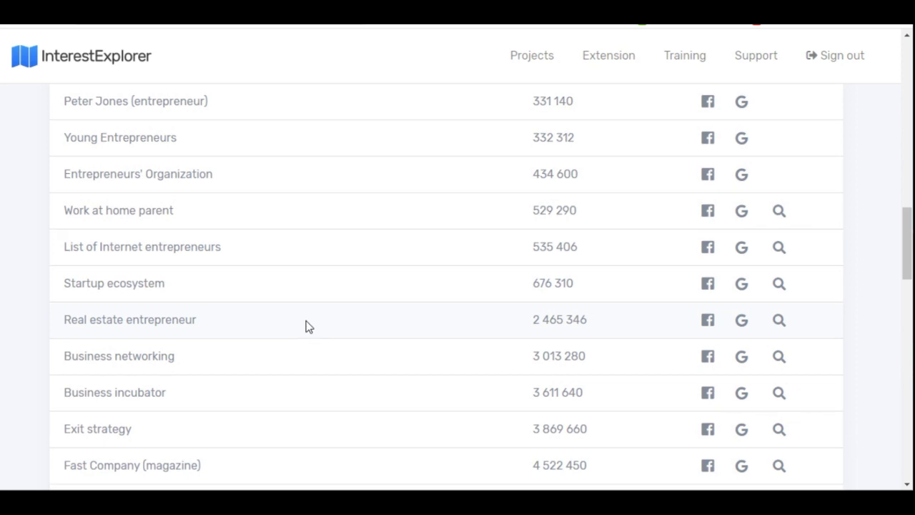
pyautogui.scroll(-1, 309, 327)
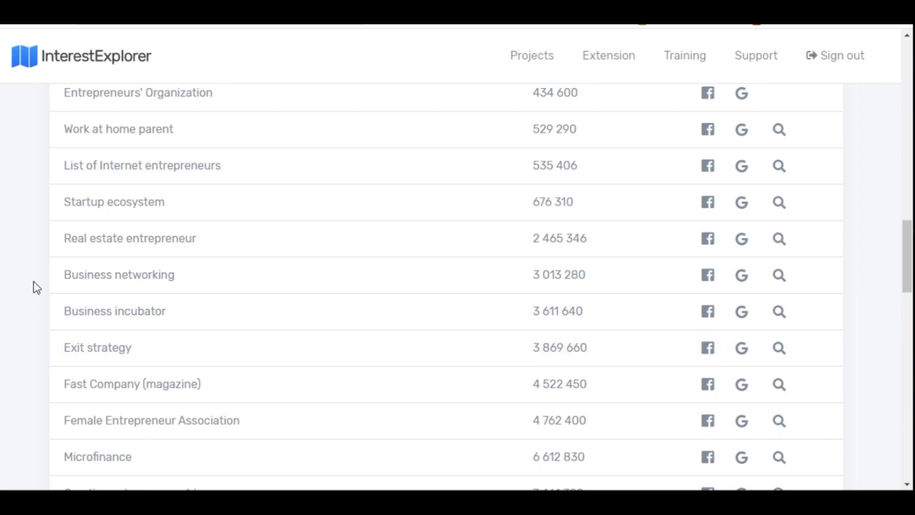
pyautogui.scroll(-4, 37, 287)
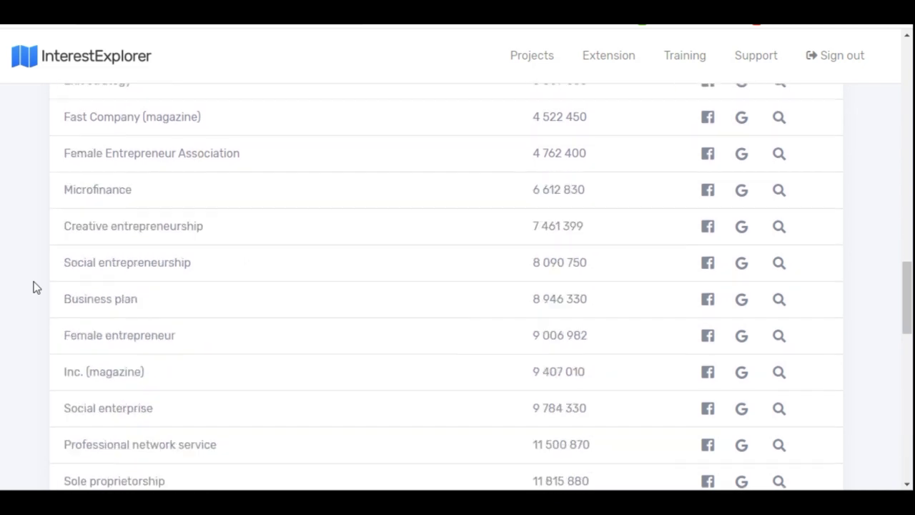
pyautogui.scroll(-1, 36, 288)
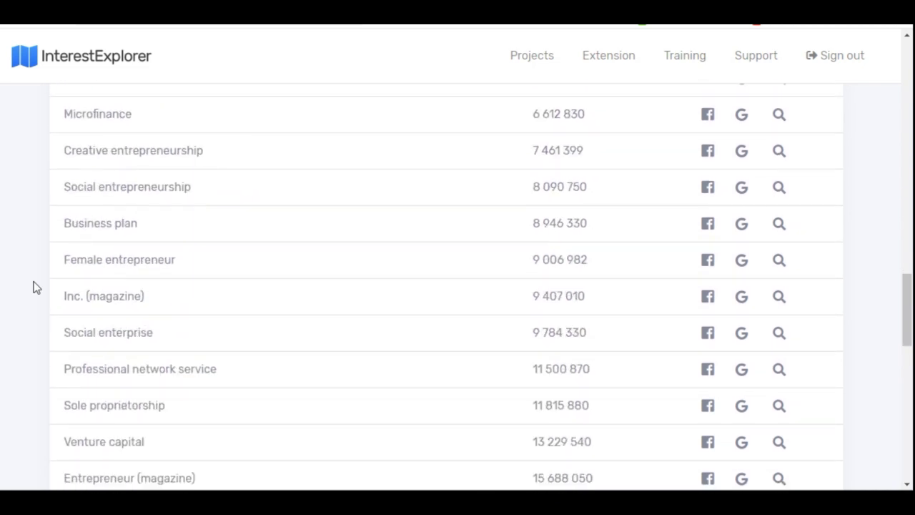
pyautogui.scroll(-4, 37, 287)
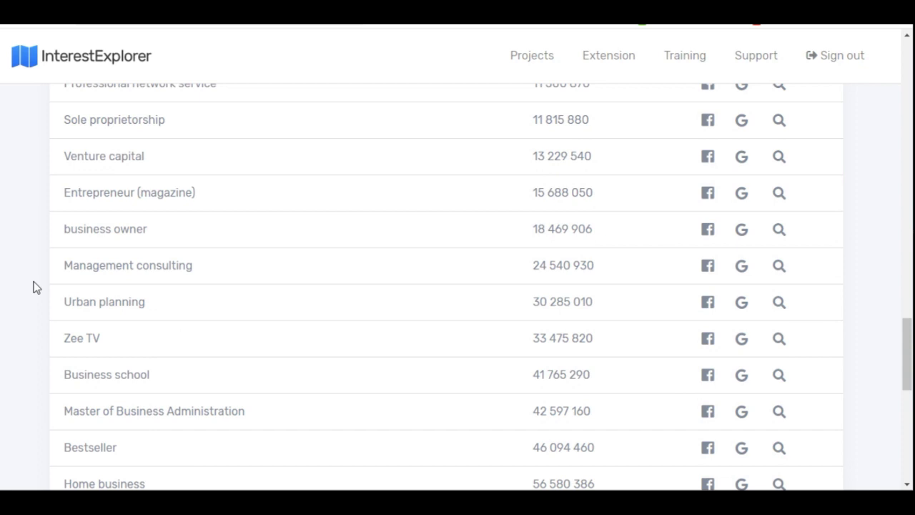
pyautogui.scroll(-2, 37, 288)
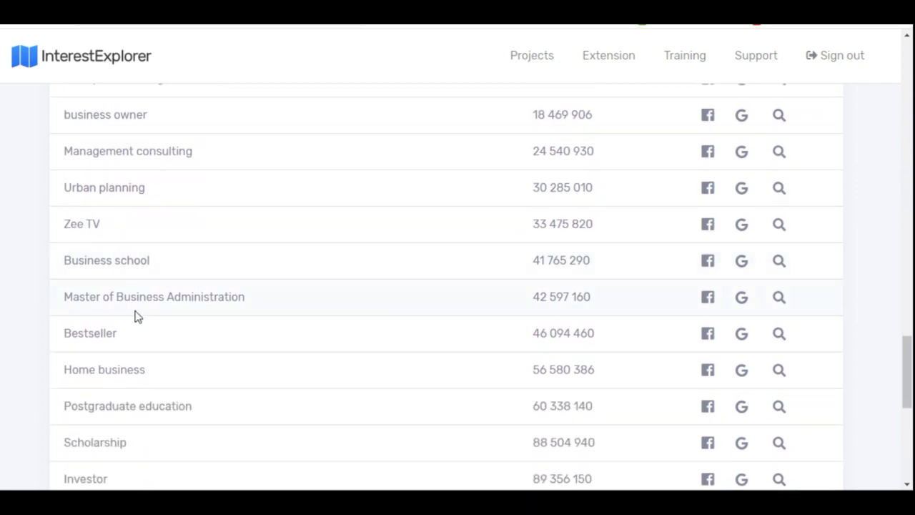
# Select all listed interests related to Entrepreneur in InterestExplorer
pyautogui.scroll(10, 138, 316)
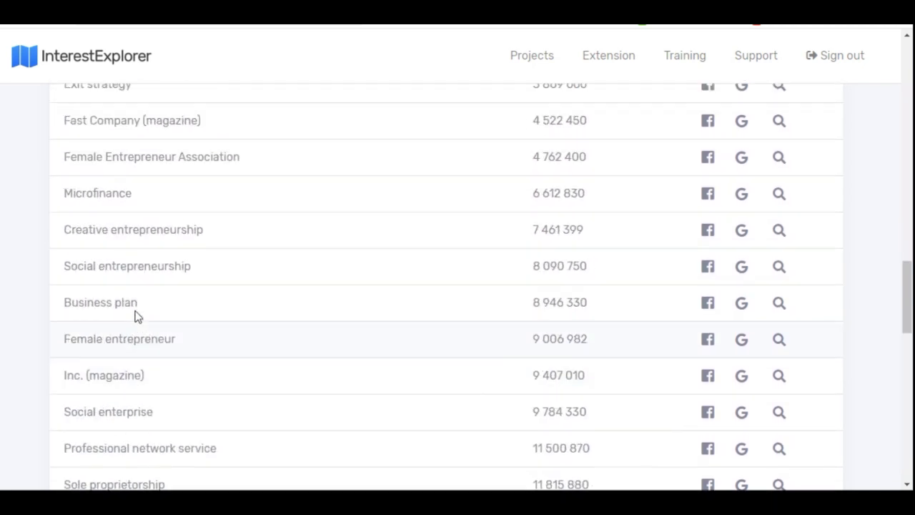
pyautogui.scroll(20, 138, 317)
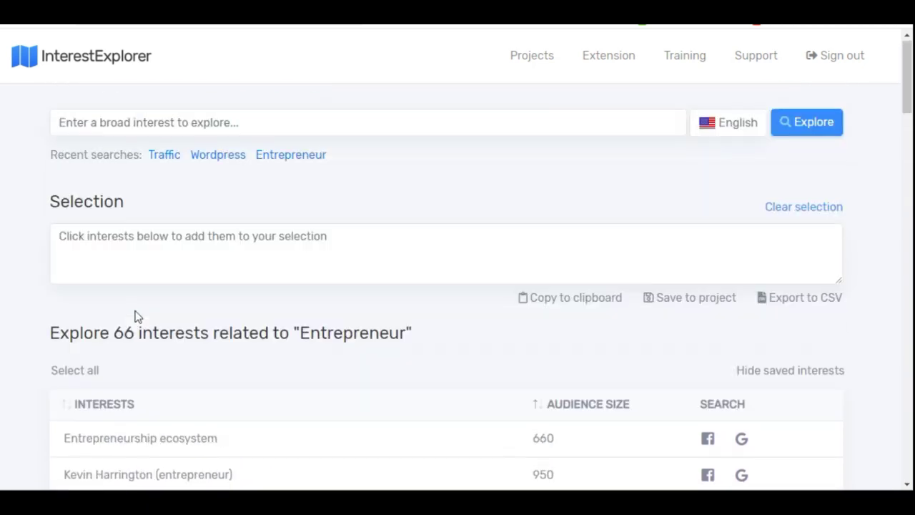
pyautogui.scroll(-1, 135, 311)
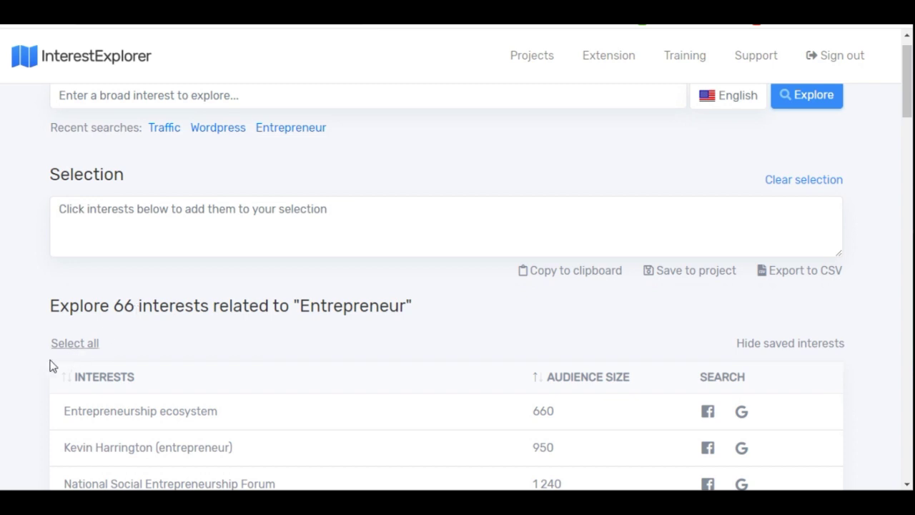
pyautogui.click(71, 345)
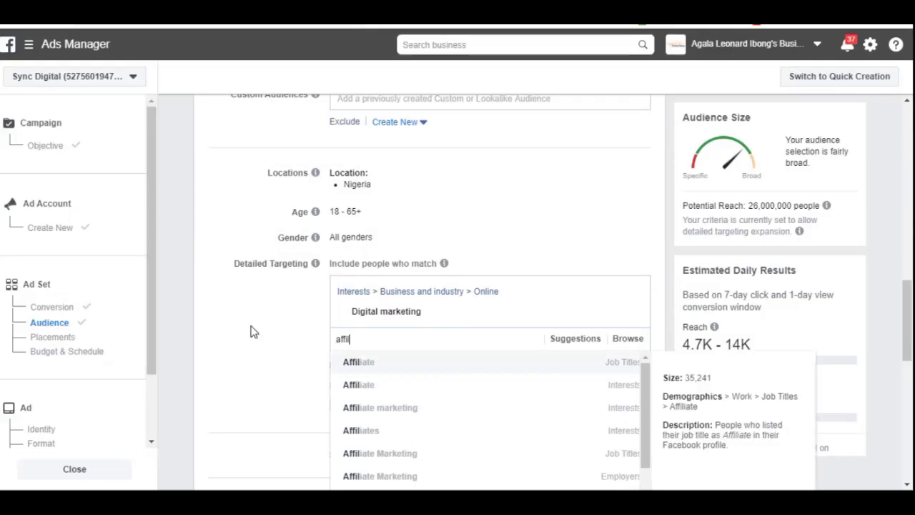
# Back in Ads Manager, dismiss the interest search and add a Narrow Audience condition to the detailed targeting
pyautogui.click(250, 331)
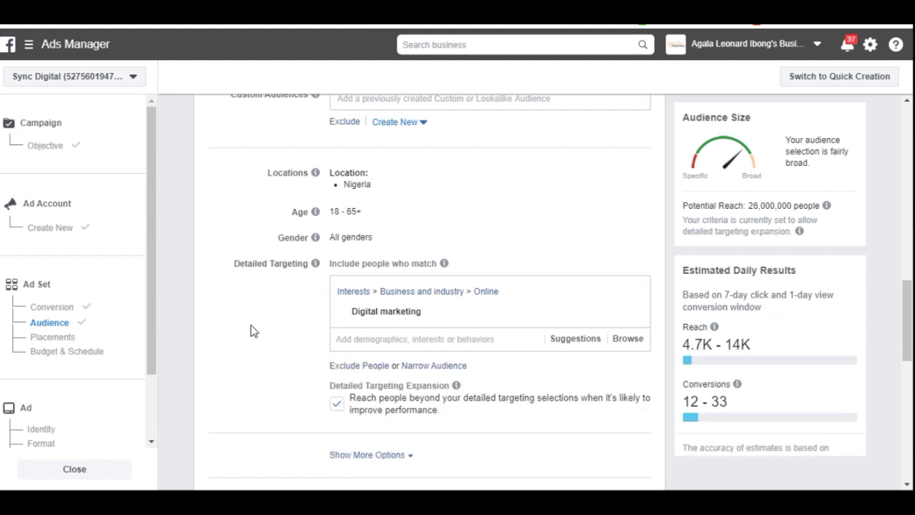
pyautogui.moveTo(395, 313)
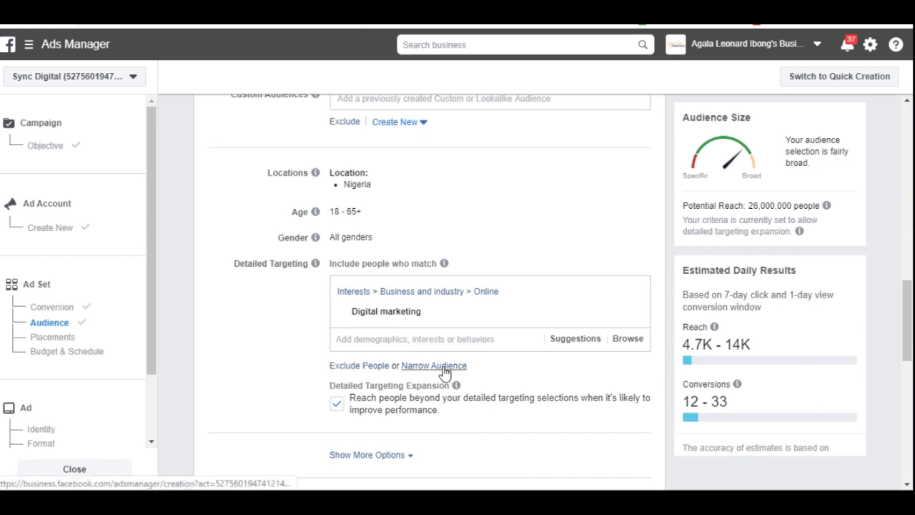
pyautogui.click(411, 371)
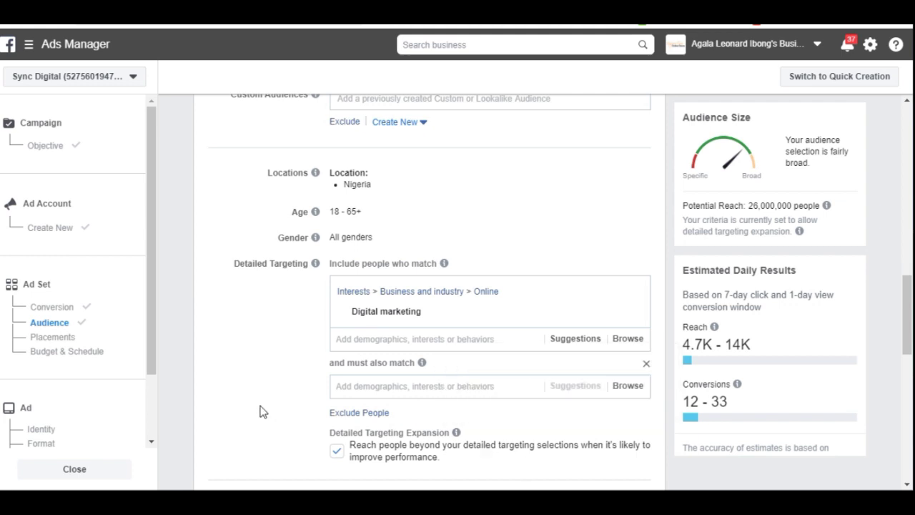
# Review the ad set's placement options and change its budget type to Lifetime Budget
pyautogui.scroll(-6, 260, 412)
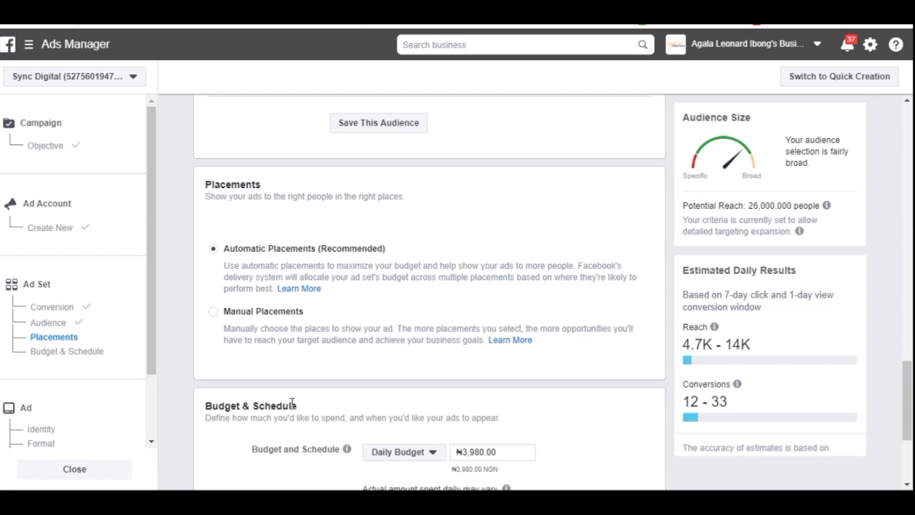
pyautogui.scroll(-2, 292, 404)
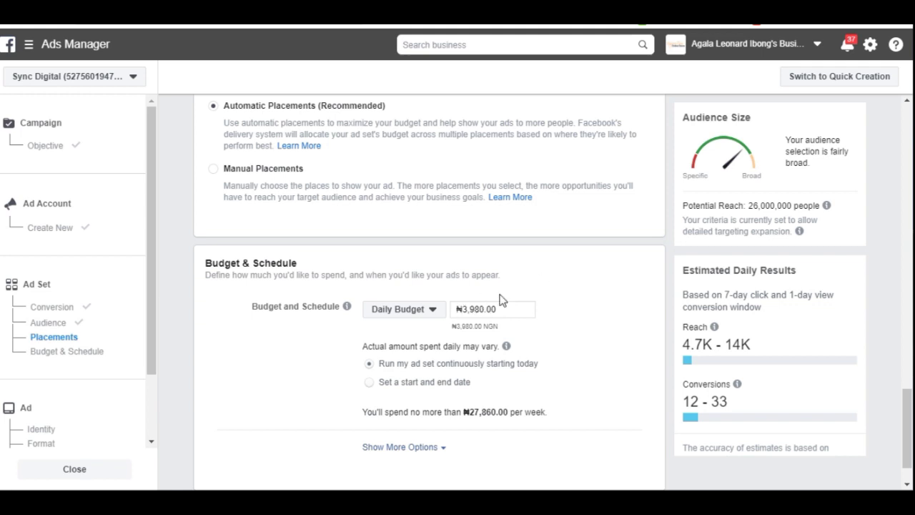
pyautogui.click(435, 311)
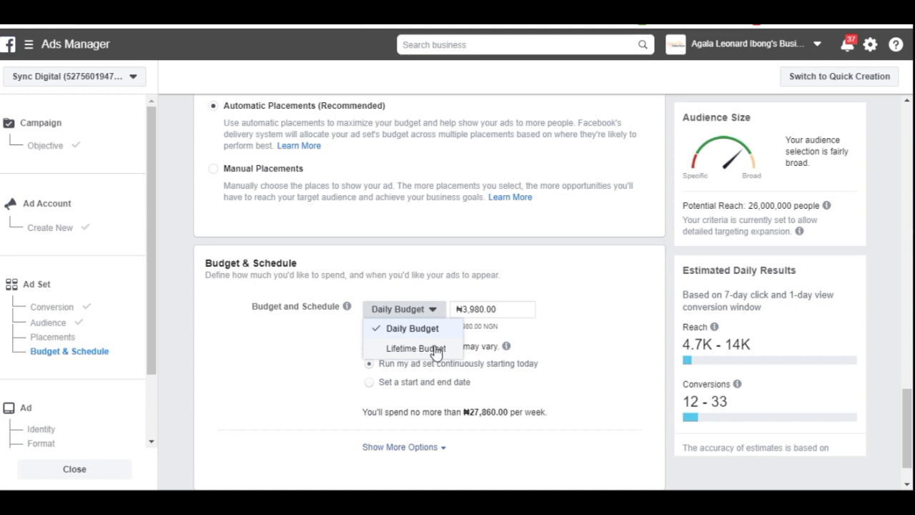
pyautogui.click(419, 350)
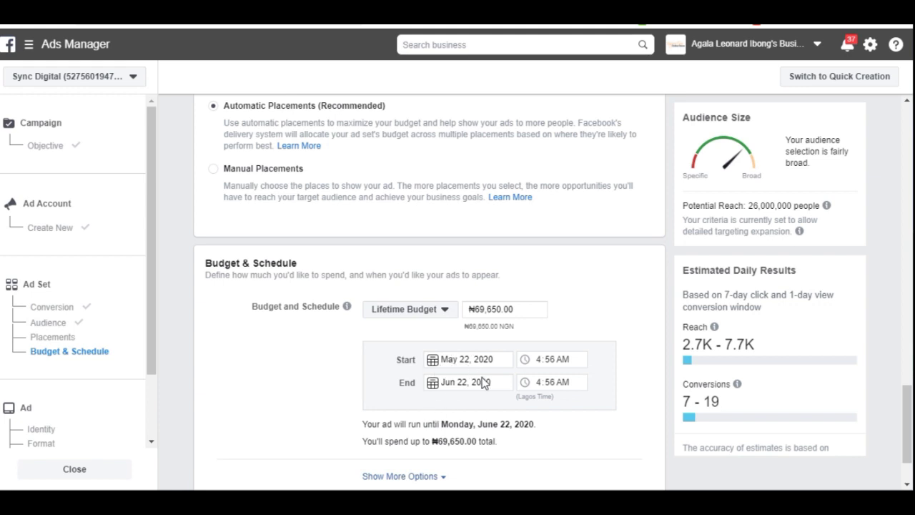
pyautogui.doubleClick(499, 310)
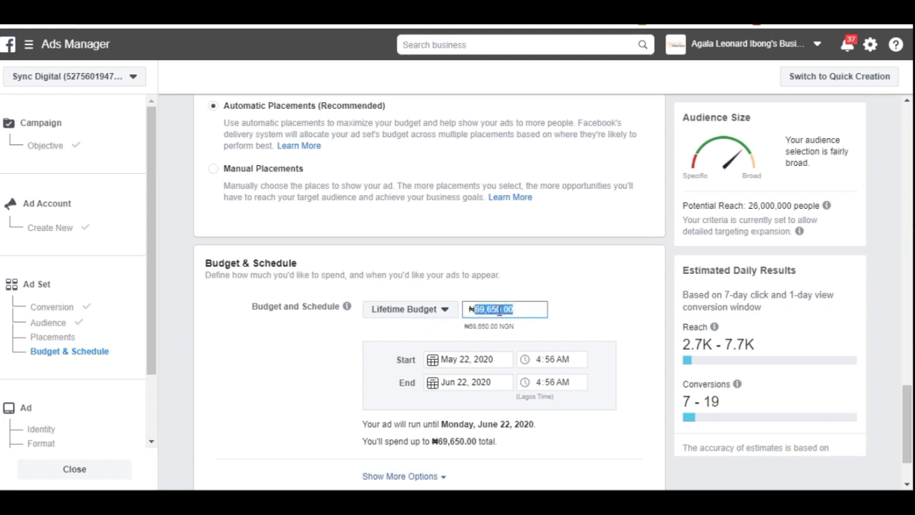
# Change the ad set's budget type back to Daily Budget and reset its start date to today
pyautogui.click(448, 317)
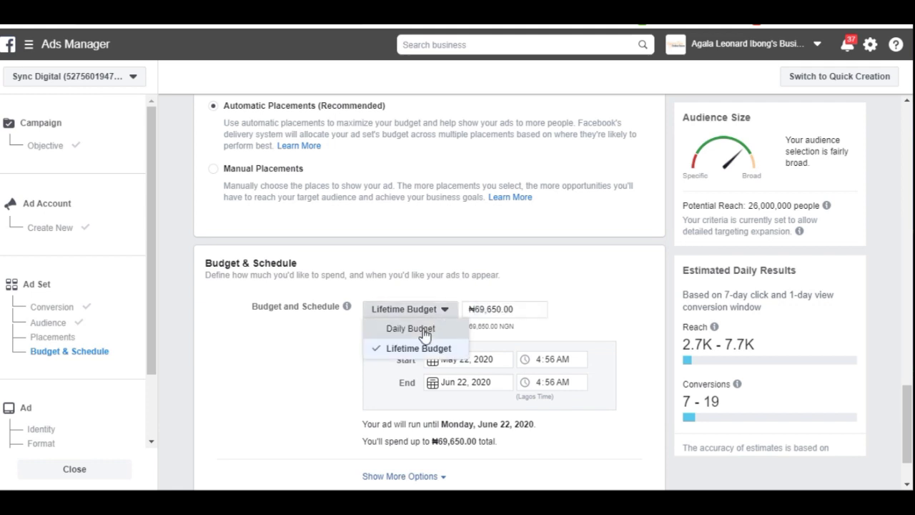
pyautogui.click(425, 328)
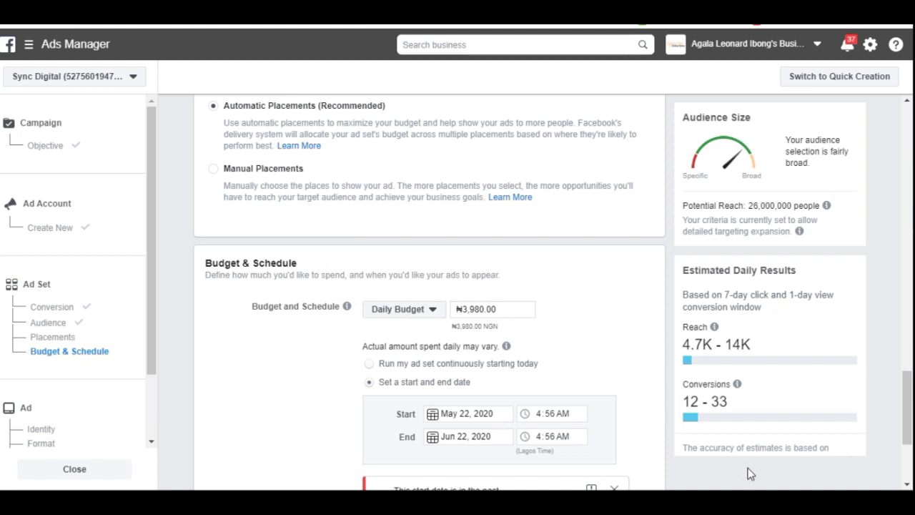
pyautogui.moveTo(909, 418); pyautogui.dragTo(909, 451)
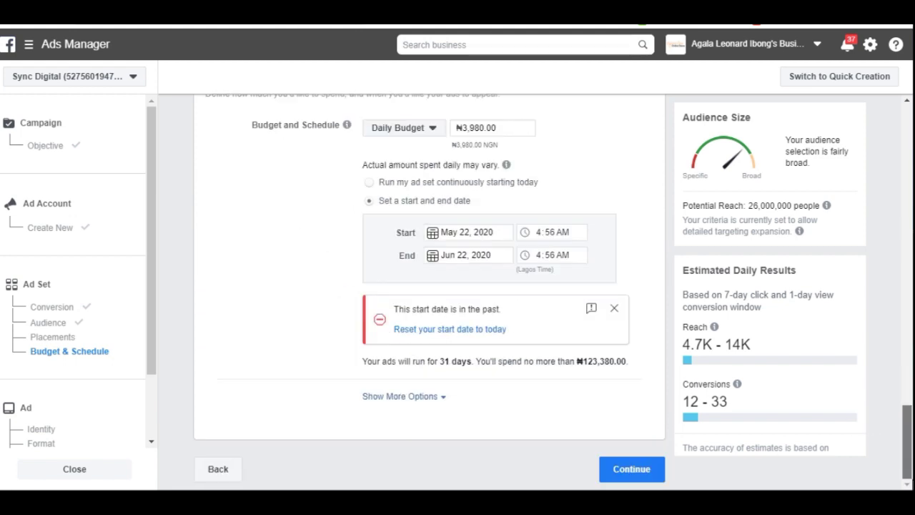
pyautogui.click(443, 332)
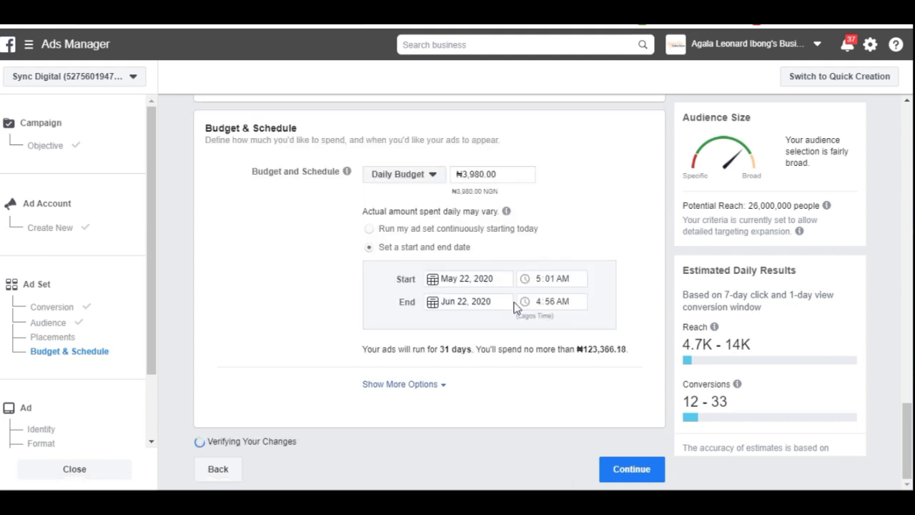
# Proceed to the ad level and set the ad's Instagram account to excellentsquare
pyautogui.click(633, 471)
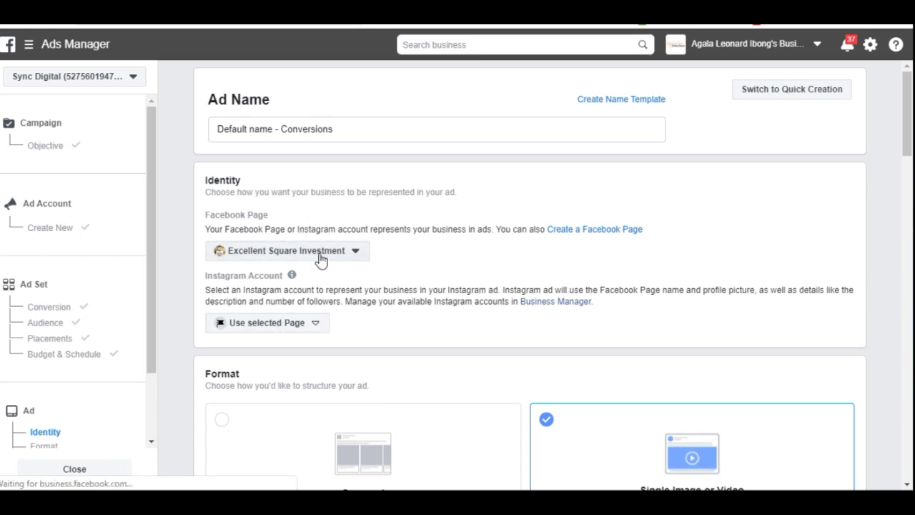
pyautogui.click(316, 323)
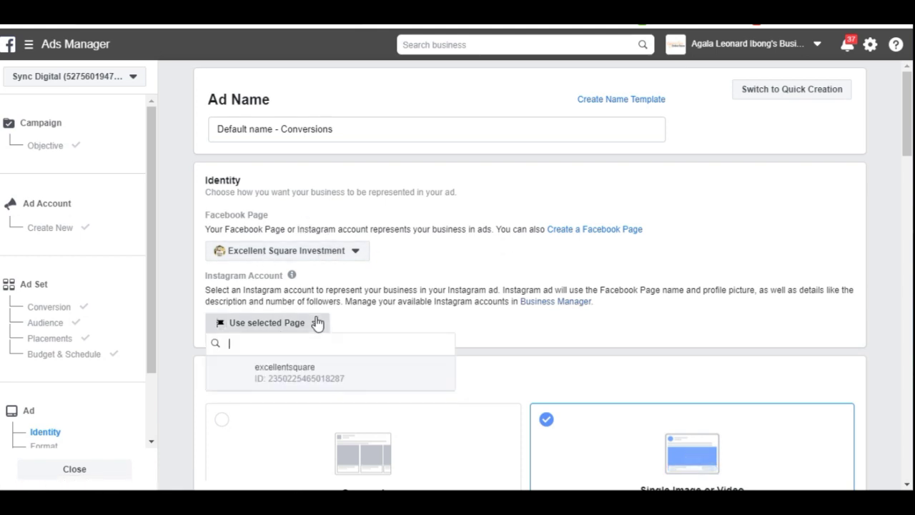
pyautogui.click(306, 378)
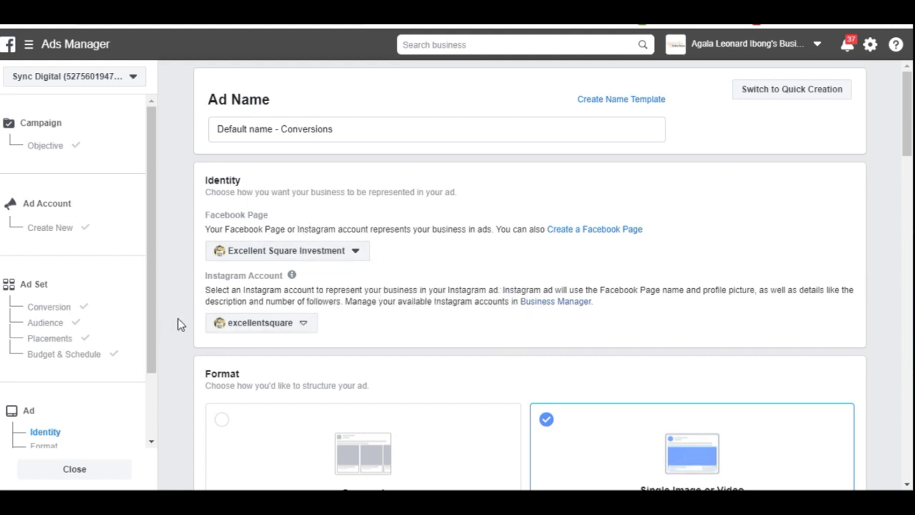
# Add a stock image to the ad by searching stock photos for "blog" and choosing the one of hands typing on a laptop
pyautogui.scroll(-4, 179, 324)
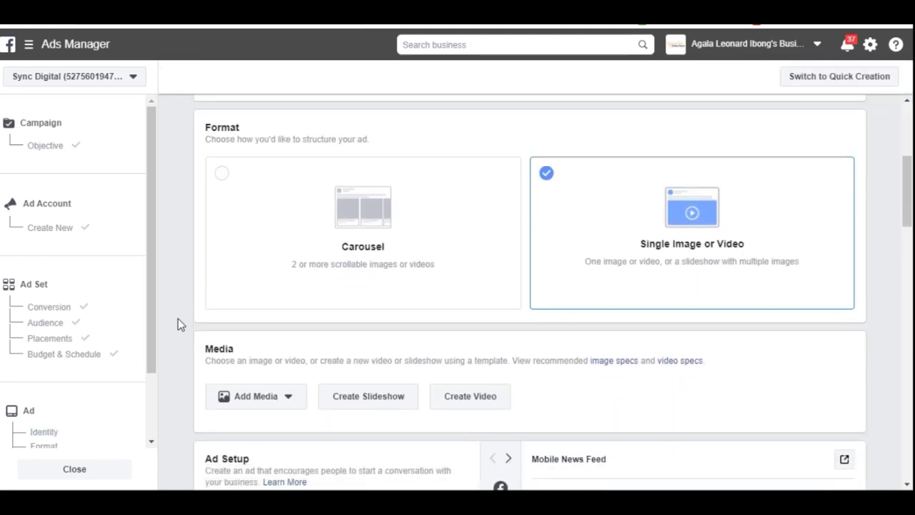
pyautogui.scroll(-4, 179, 324)
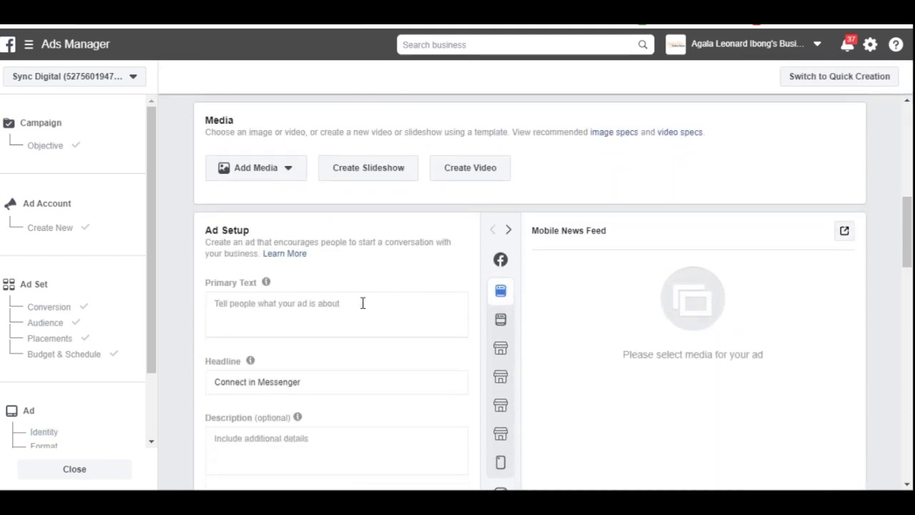
pyautogui.click(290, 175)
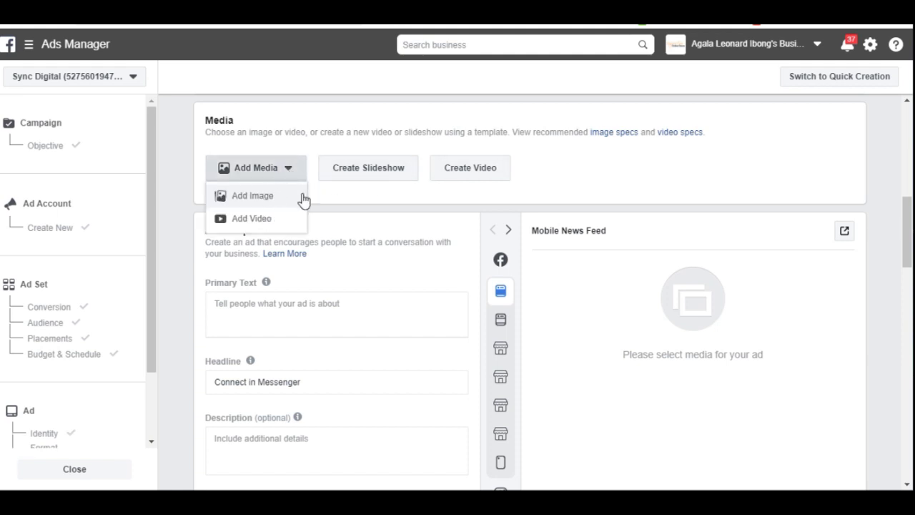
pyautogui.click(255, 204)
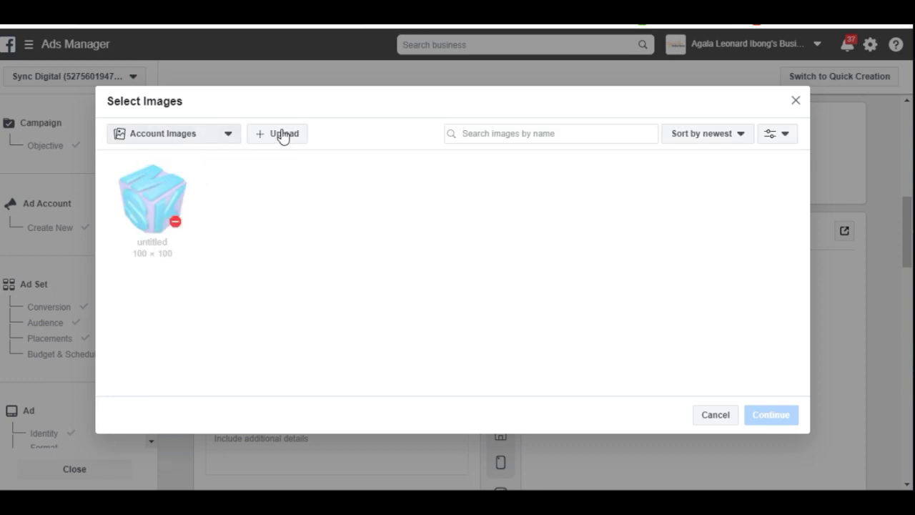
pyautogui.click(229, 136)
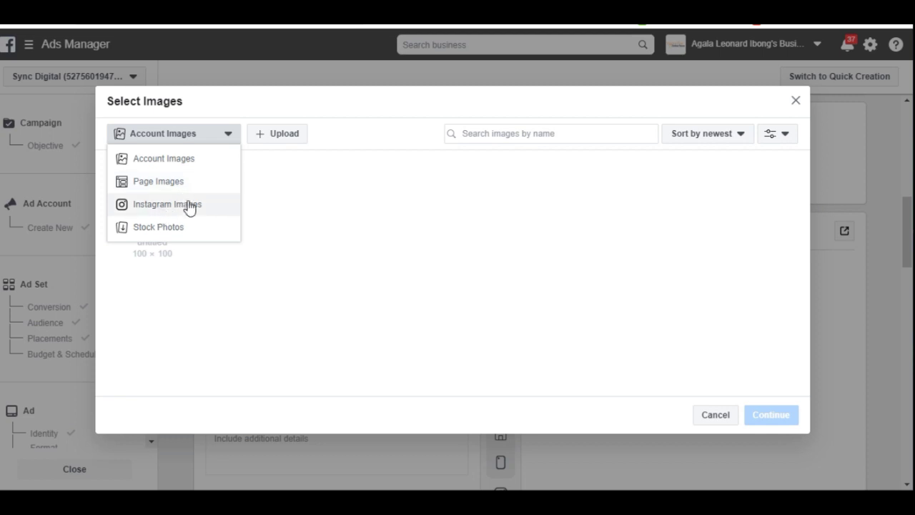
pyautogui.click(159, 228)
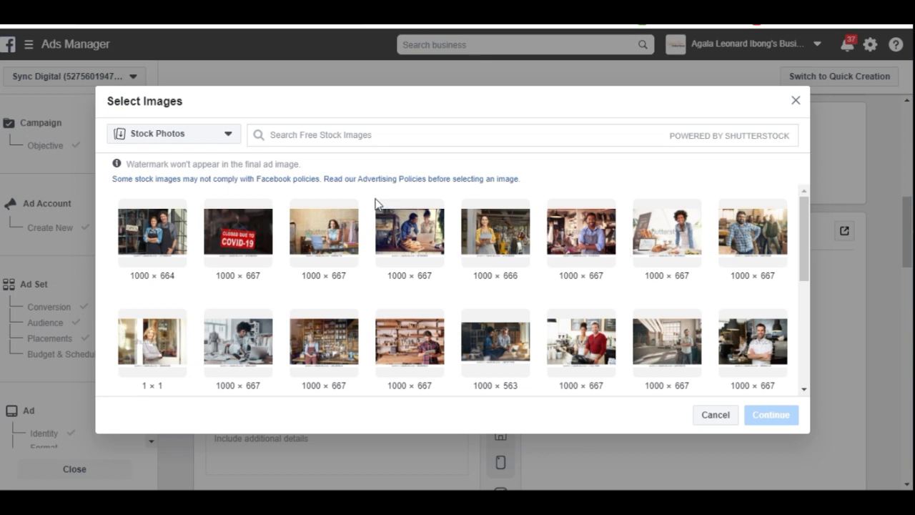
pyautogui.click(372, 135)
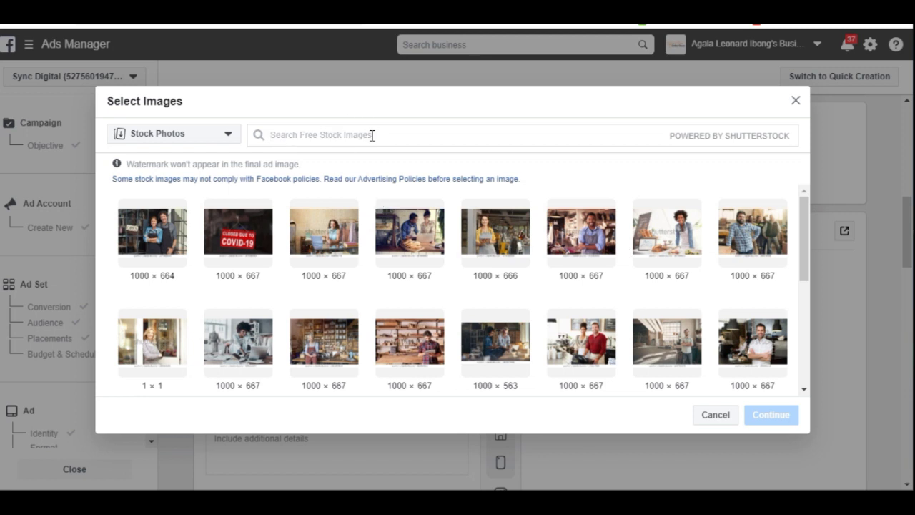
pyautogui.write('blog')
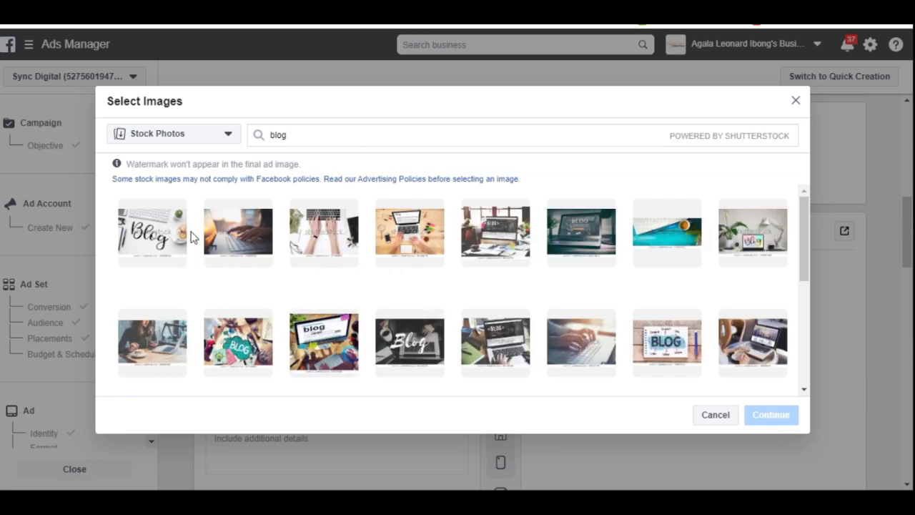
pyautogui.click(238, 239)
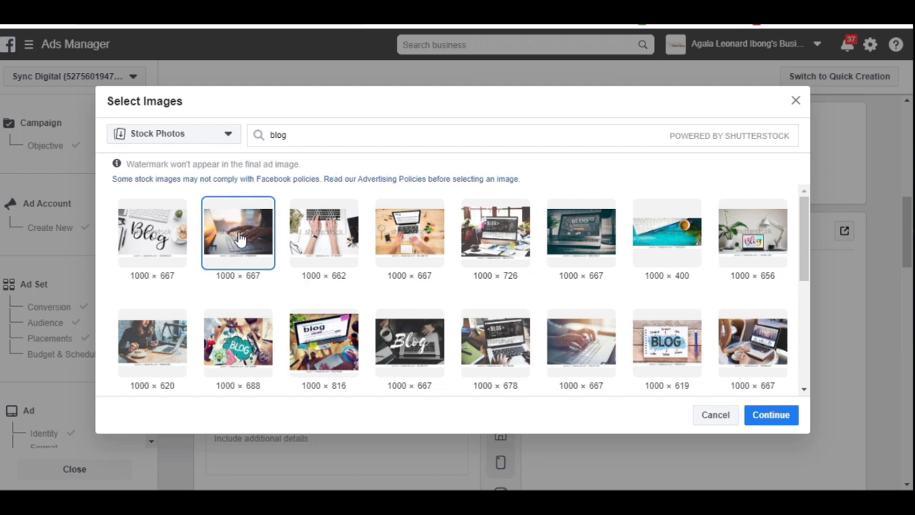
pyautogui.click(774, 417)
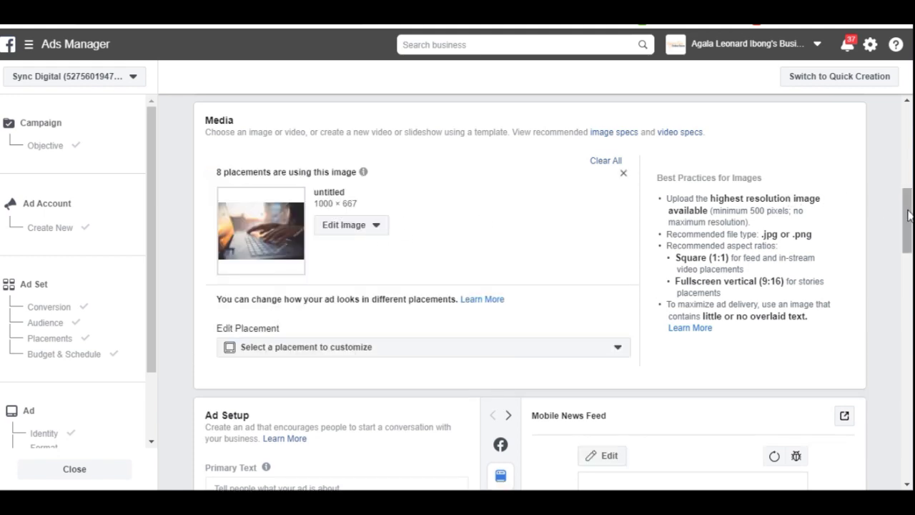
# Check the ad preview and clear the selected image from the ad's media
pyautogui.moveTo(909, 215); pyautogui.dragTo(909, 249)
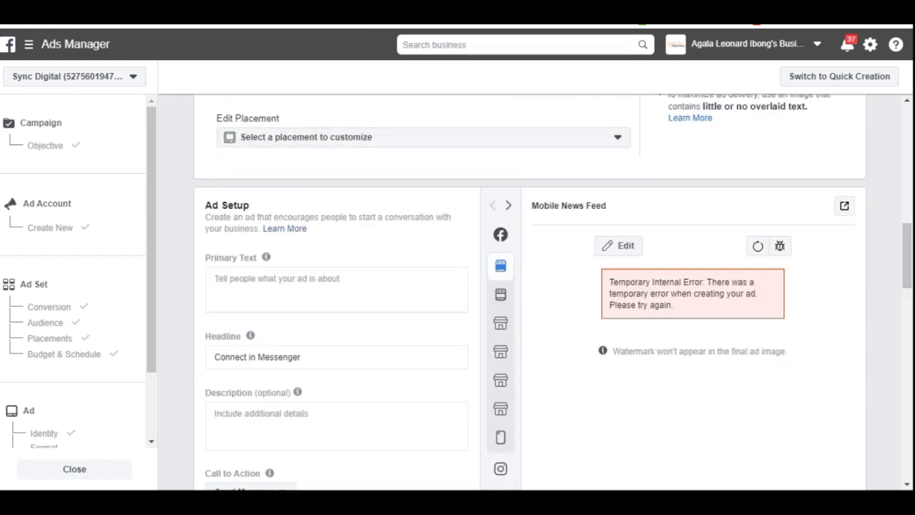
pyautogui.moveTo(908, 249); pyautogui.dragTo(909, 211)
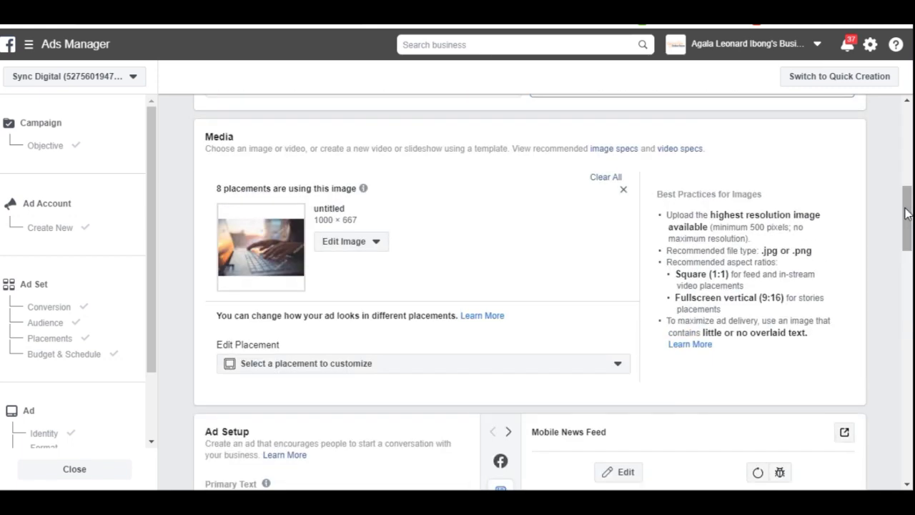
pyautogui.click(605, 178)
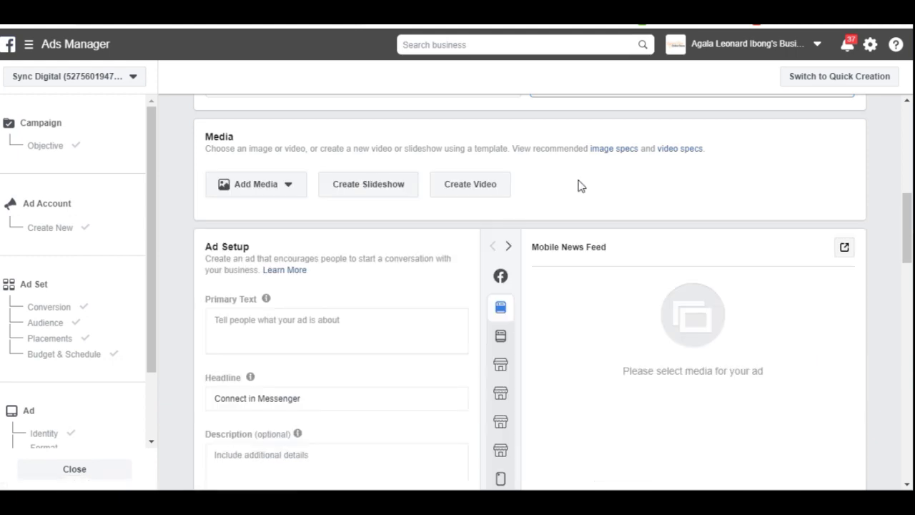
pyautogui.click(319, 328)
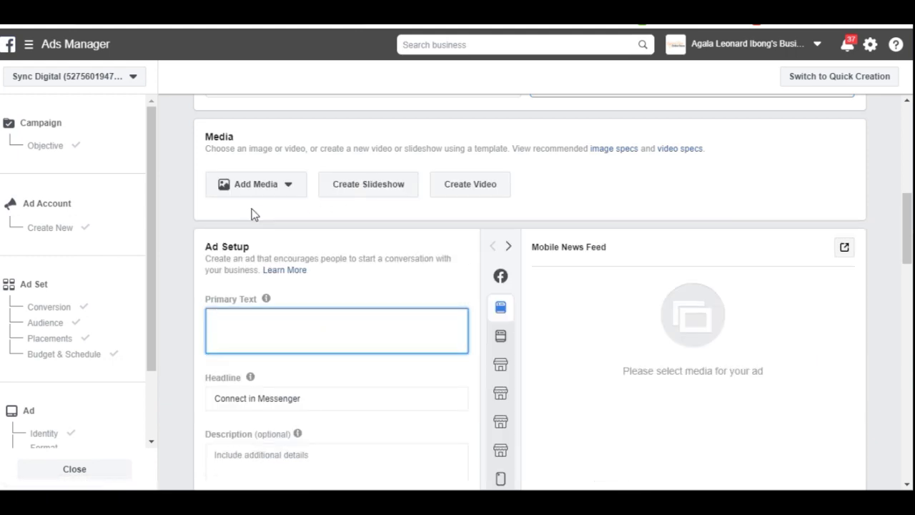
# Add the stock photo with white "Blog" lettering over a laptop as the ad's image
pyautogui.click(286, 187)
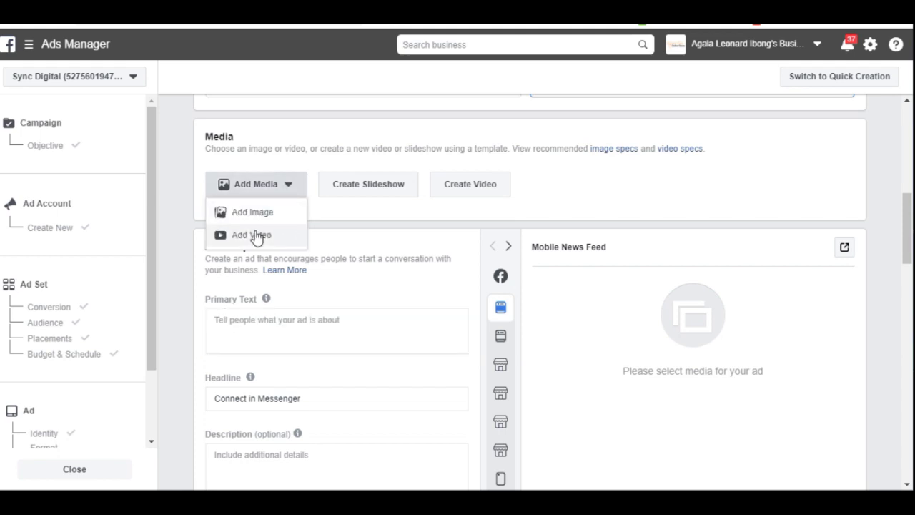
pyautogui.click(263, 219)
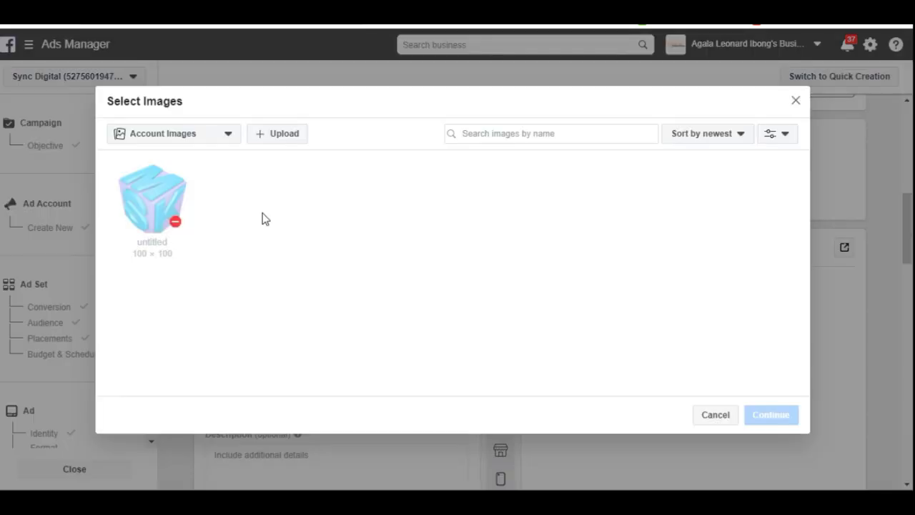
pyautogui.click(205, 135)
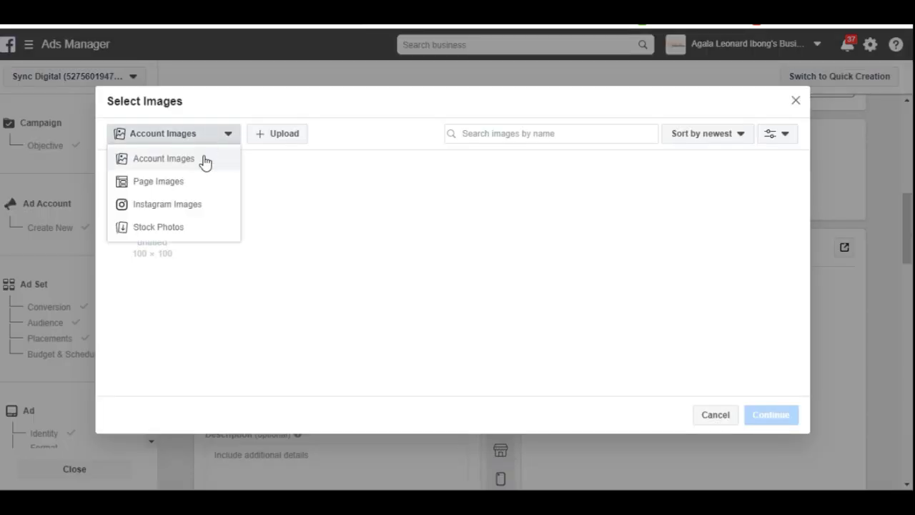
pyautogui.click(178, 227)
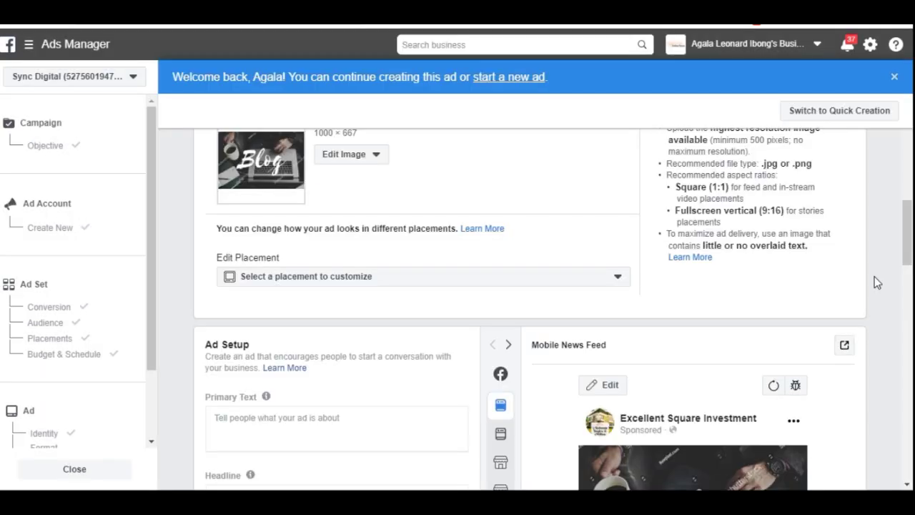
# Enter "Learn to blog in 3 days" as the ad's primary text
pyautogui.click(906, 484)
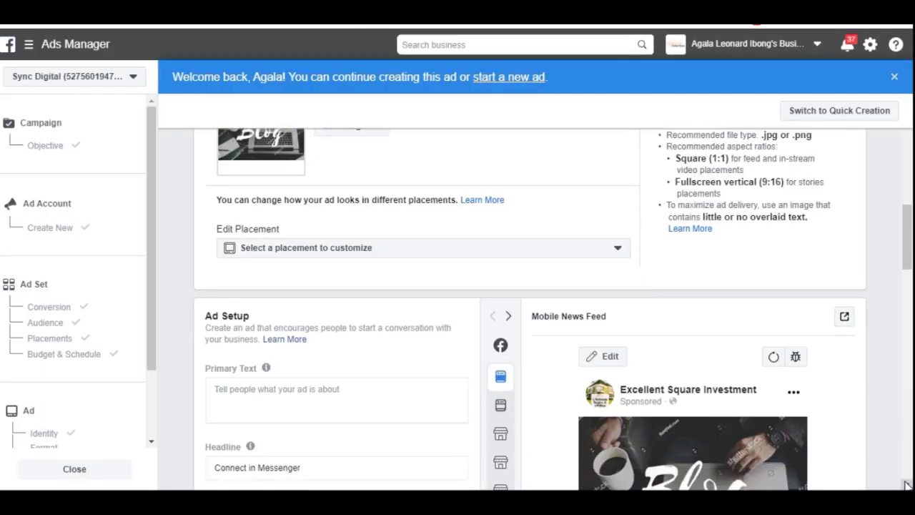
pyautogui.click(907, 484)
pyautogui.click(906, 484)
pyautogui.click(907, 485)
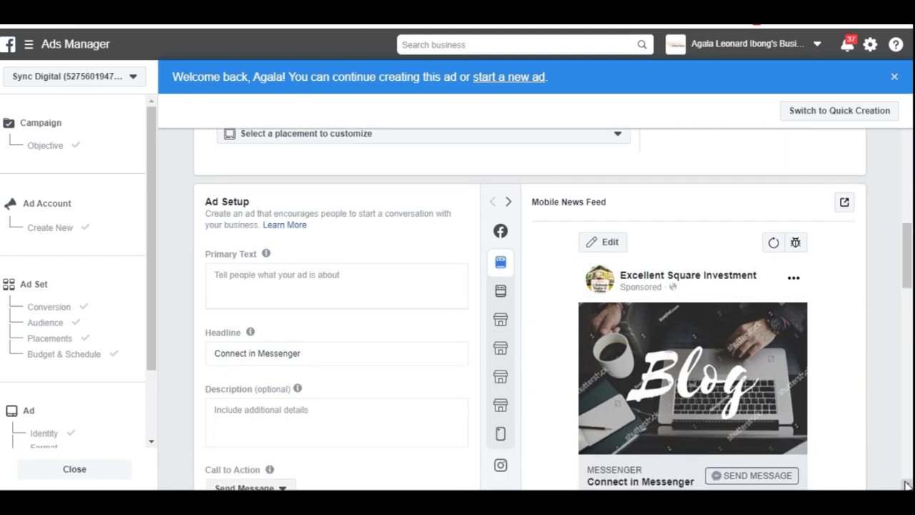
pyautogui.click(907, 485)
pyautogui.click(907, 485)
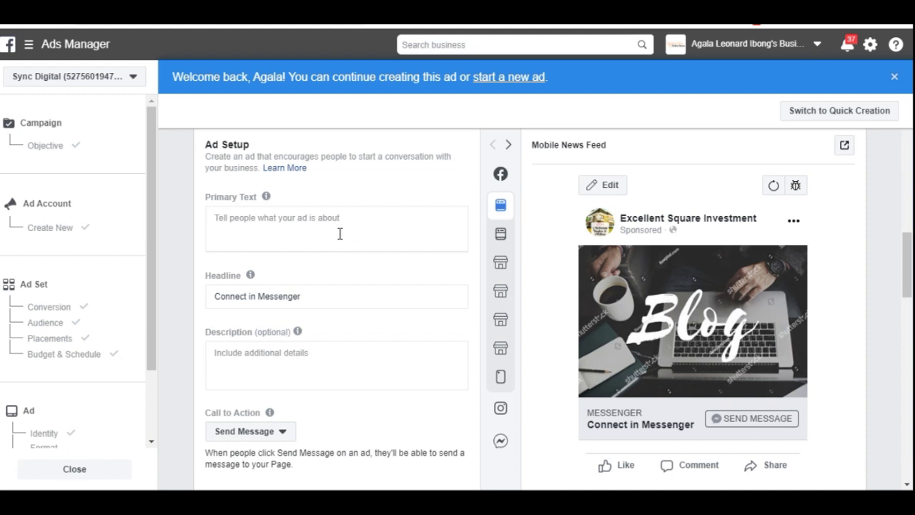
pyautogui.moveTo(315, 209)
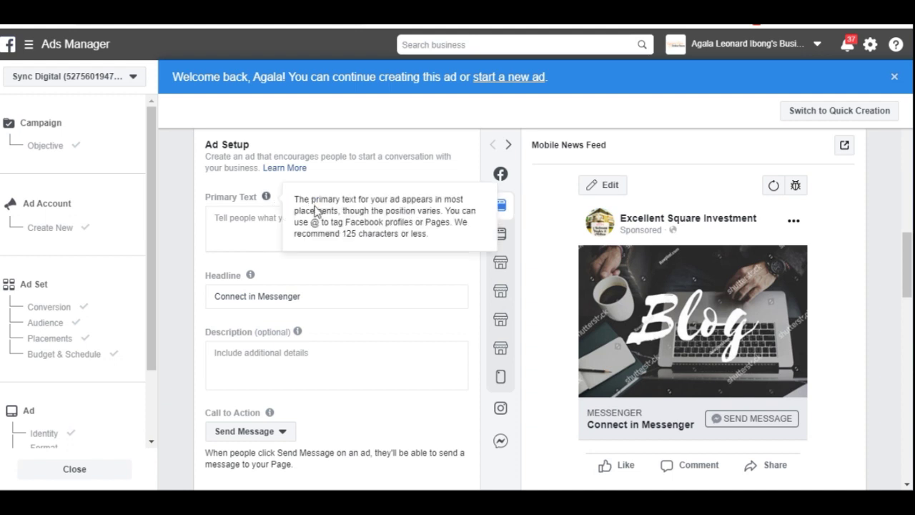
pyautogui.click(238, 228)
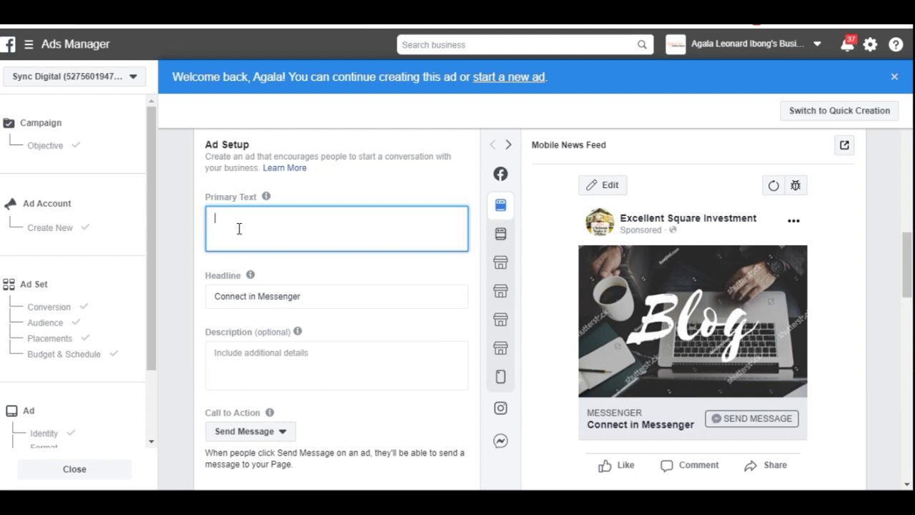
pyautogui.write('Learn to bl')
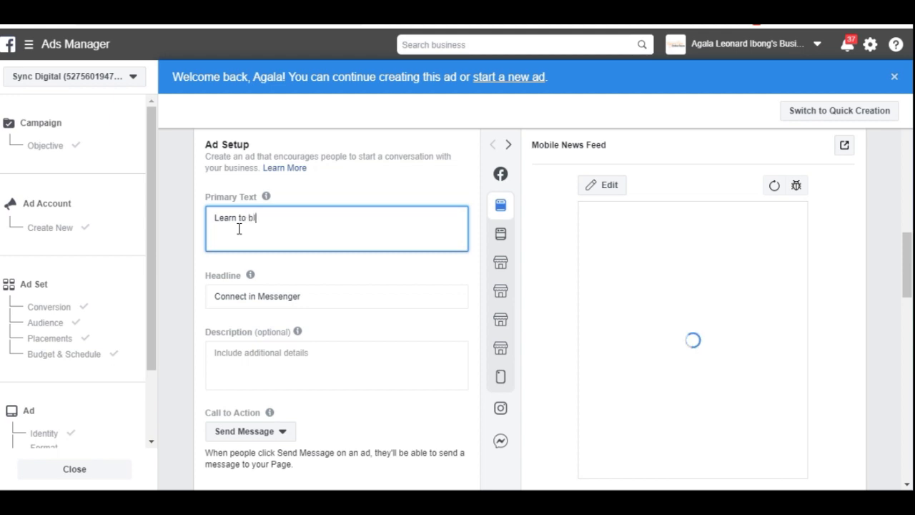
pyautogui.write('og in')
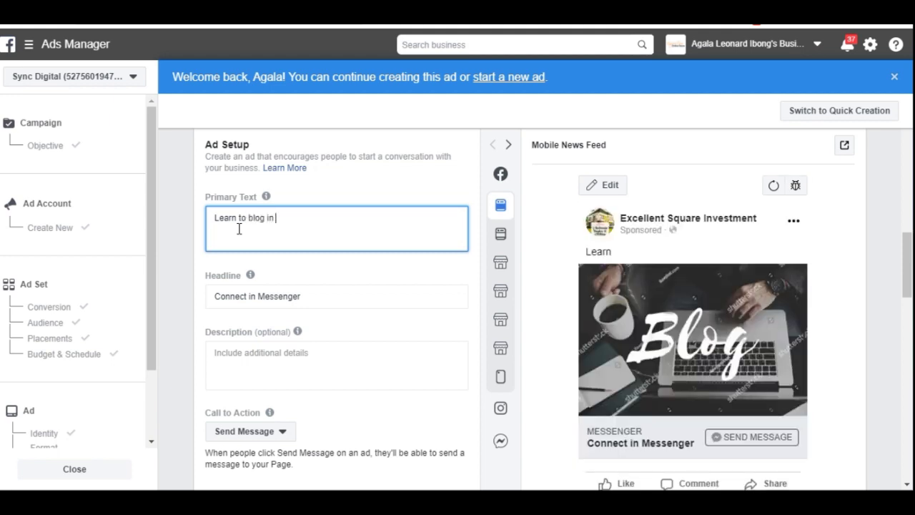
pyautogui.write(' 3 days')
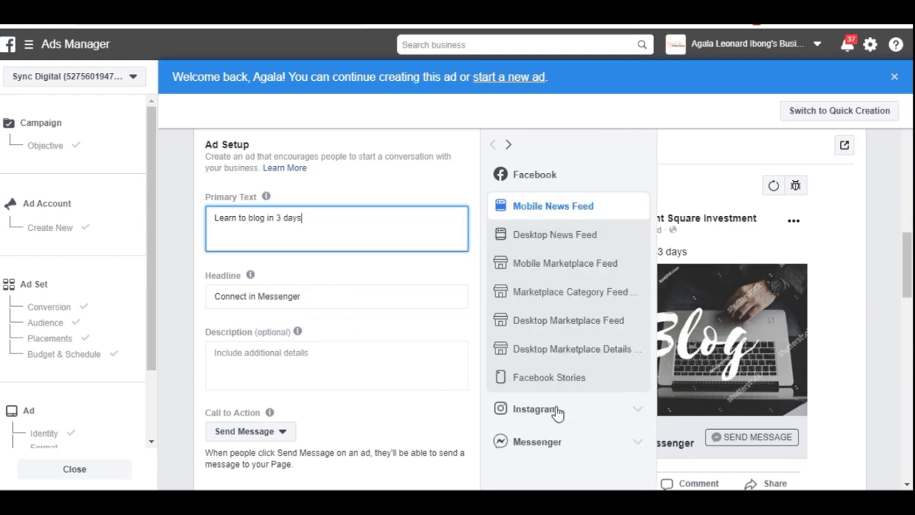
# Review the available call-to-action options without changing Send Message, and look over the ad's tracking settings
pyautogui.click(194, 451)
pyautogui.scroll(-1, 194, 450)
pyautogui.scroll(-3, 194, 450)
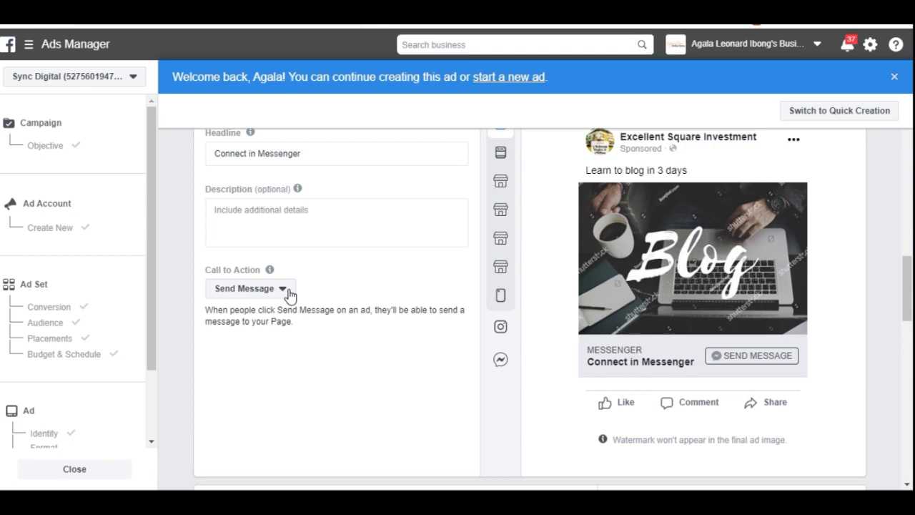
pyautogui.click(290, 290)
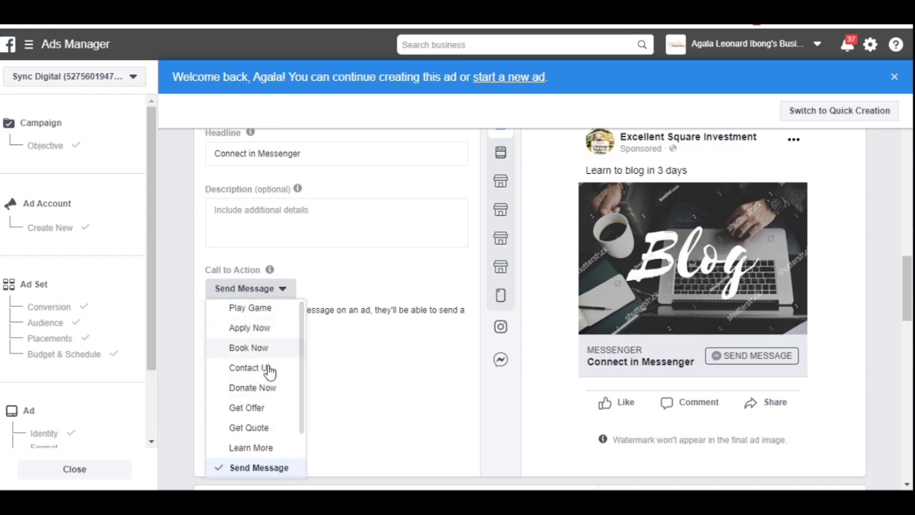
pyautogui.click(383, 392)
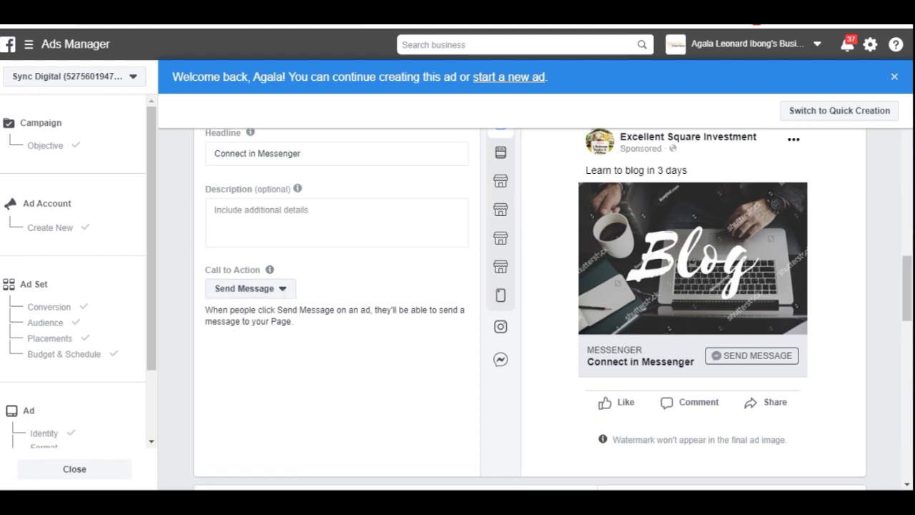
pyautogui.moveTo(906, 301); pyautogui.dragTo(907, 448)
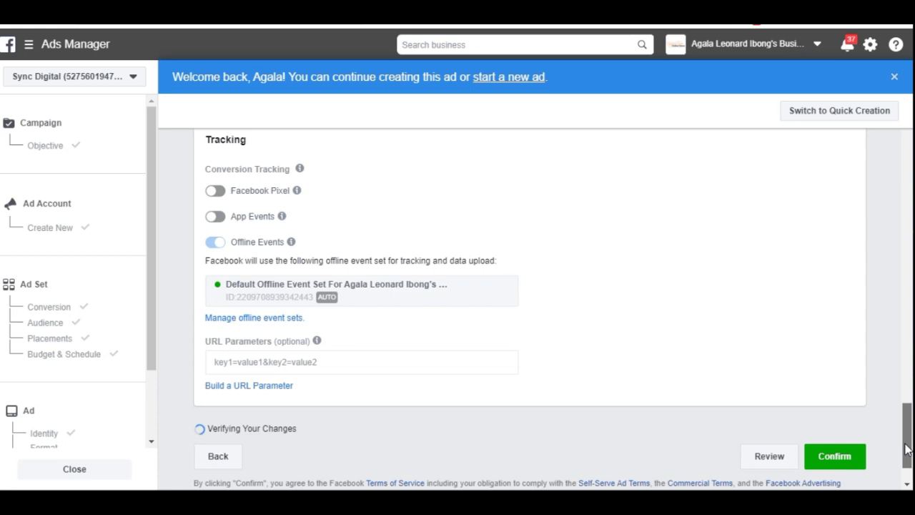